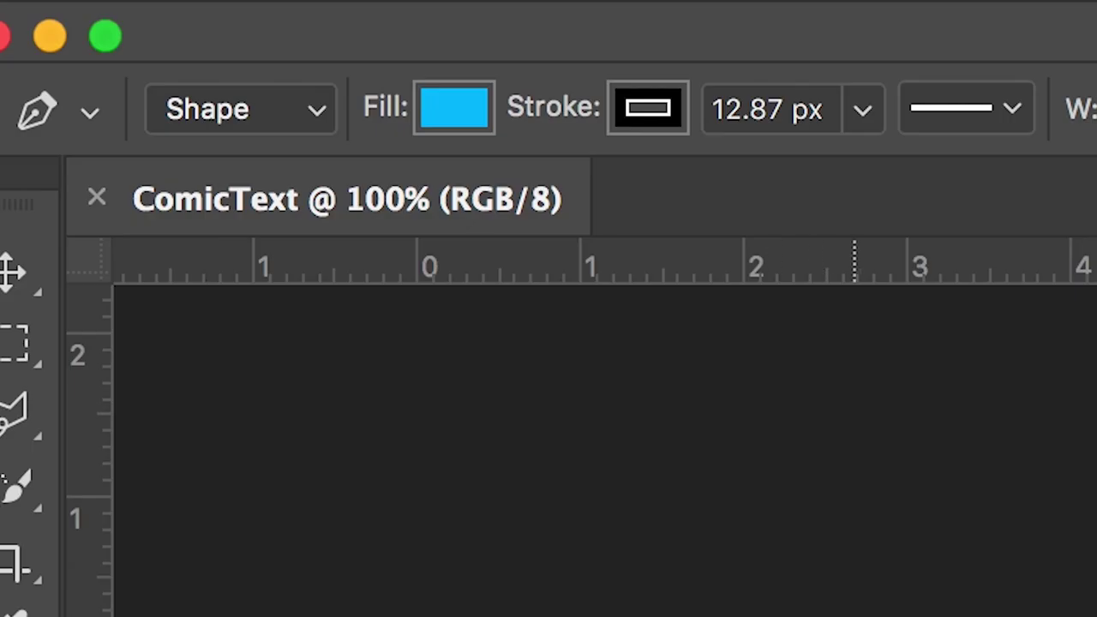
- Fill the box shape with yellow from the Recently Used Colors swatches
{"action": "left_click", "coordinate": [458, 115]}
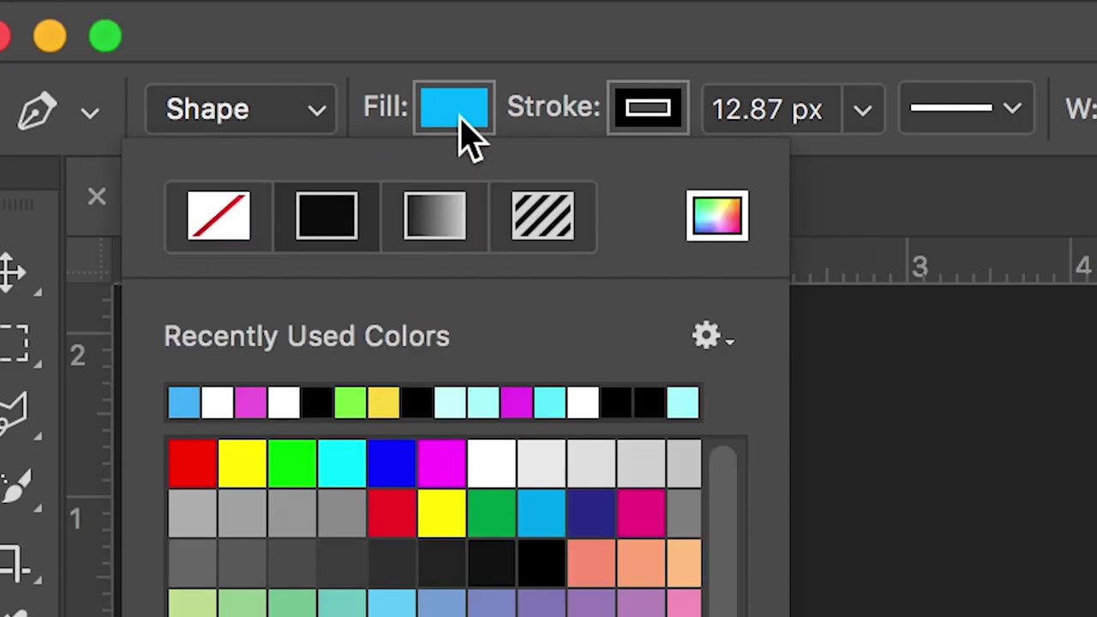
{"action": "left_click", "coordinate": [396, 396]}
{"action": "left_click", "coordinate": [457, 108]}
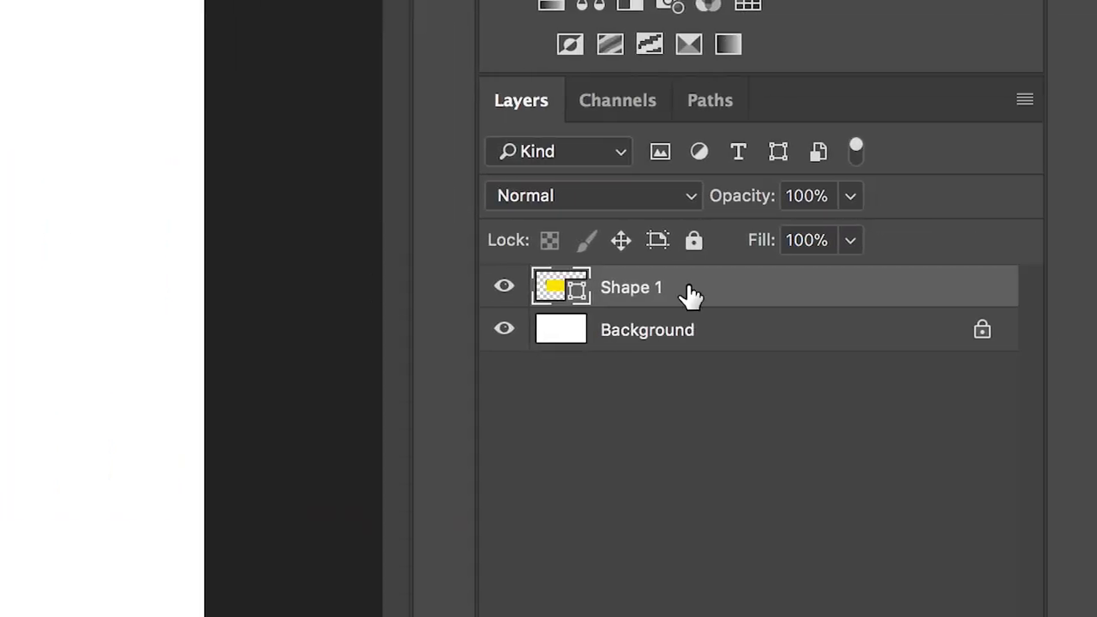
- Add a Pattern Overlay with the dot pattern to Shape 1 via Blending Options
{"action": "right_click", "coordinate": [644, 289]}
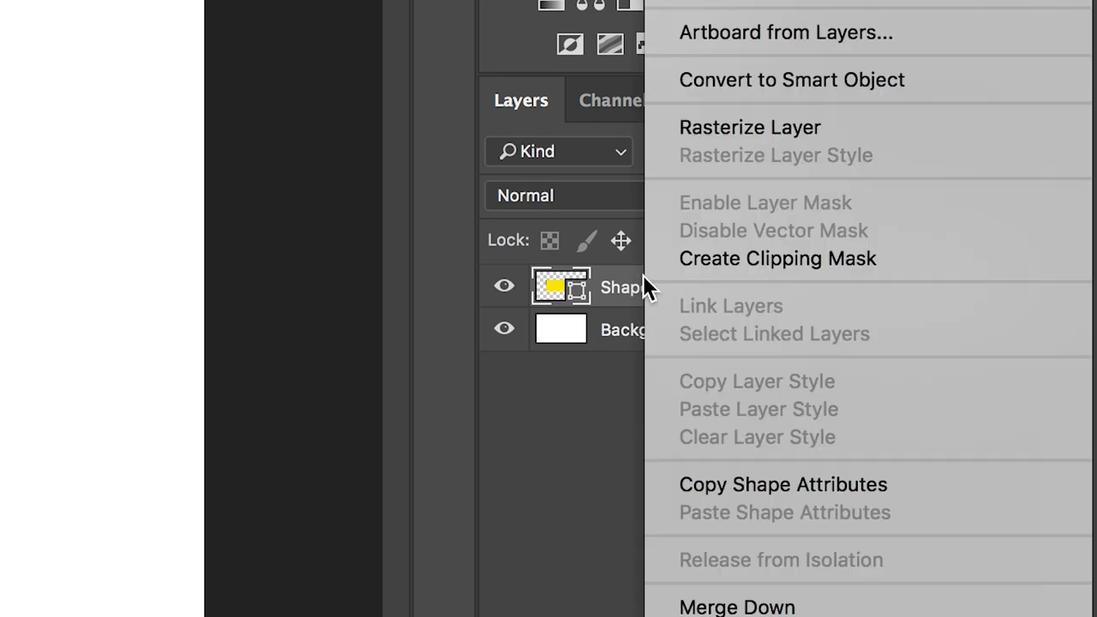
{"action": "left_click", "coordinate": [488, 218]}
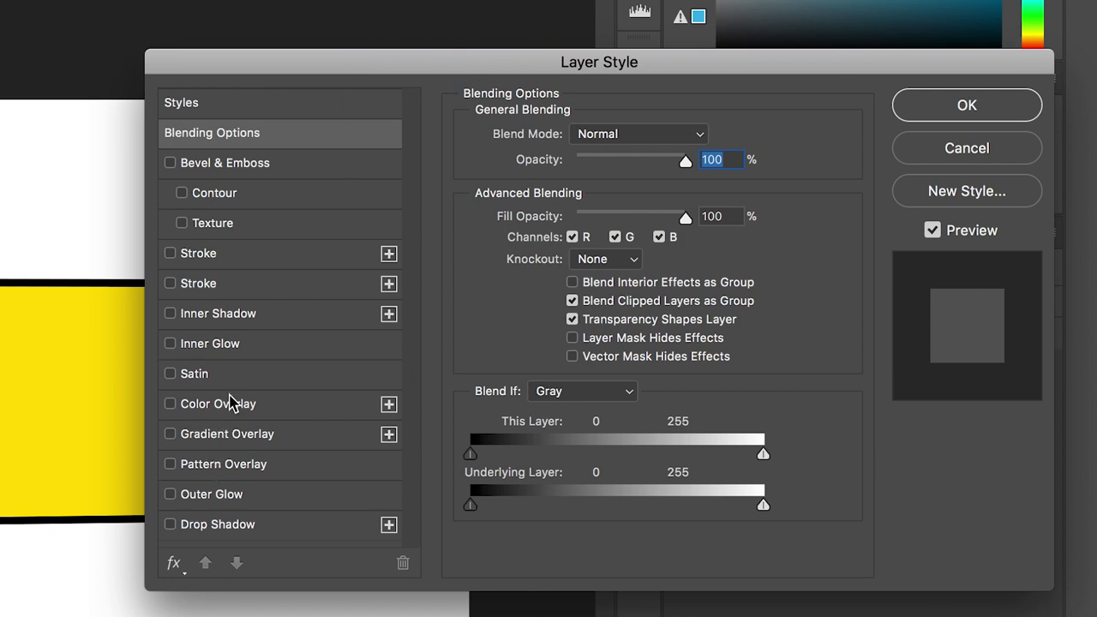
{"action": "left_click", "coordinate": [225, 463]}
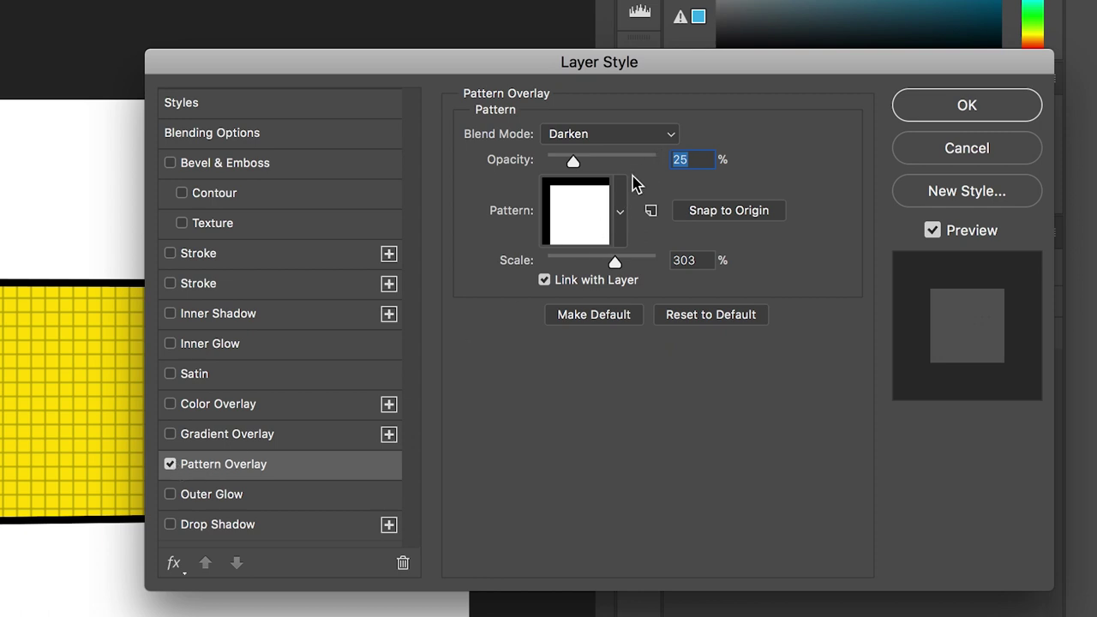
{"action": "left_click", "coordinate": [621, 207]}
{"action": "left_click", "coordinate": [612, 280]}
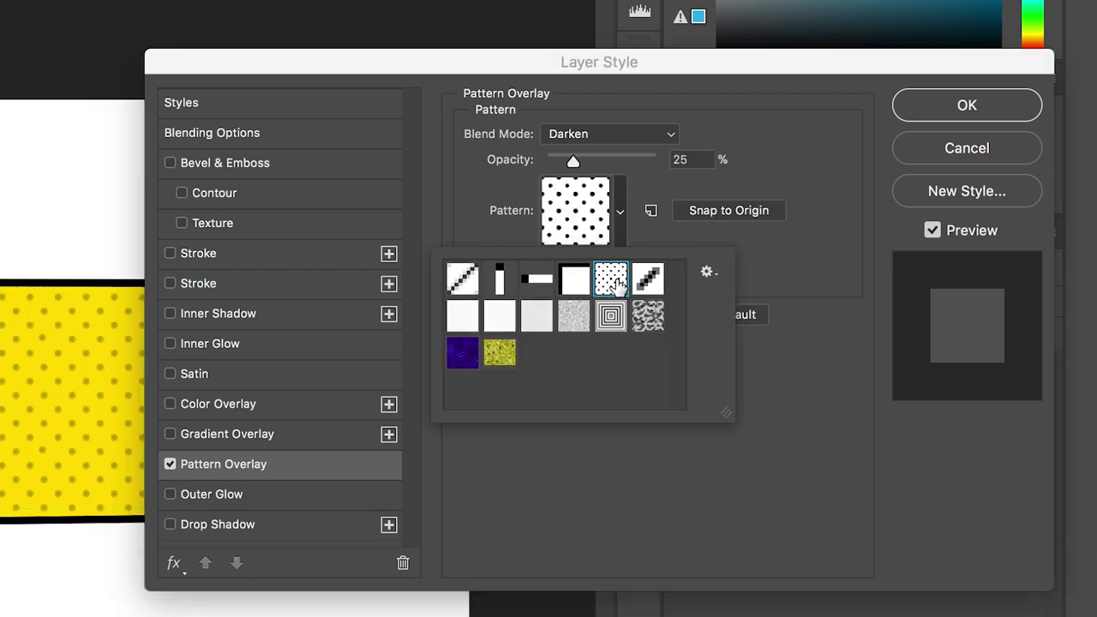
- Lower the dot pattern's opacity to 29% and its scale to 93%
{"action": "left_click", "coordinate": [593, 169]}
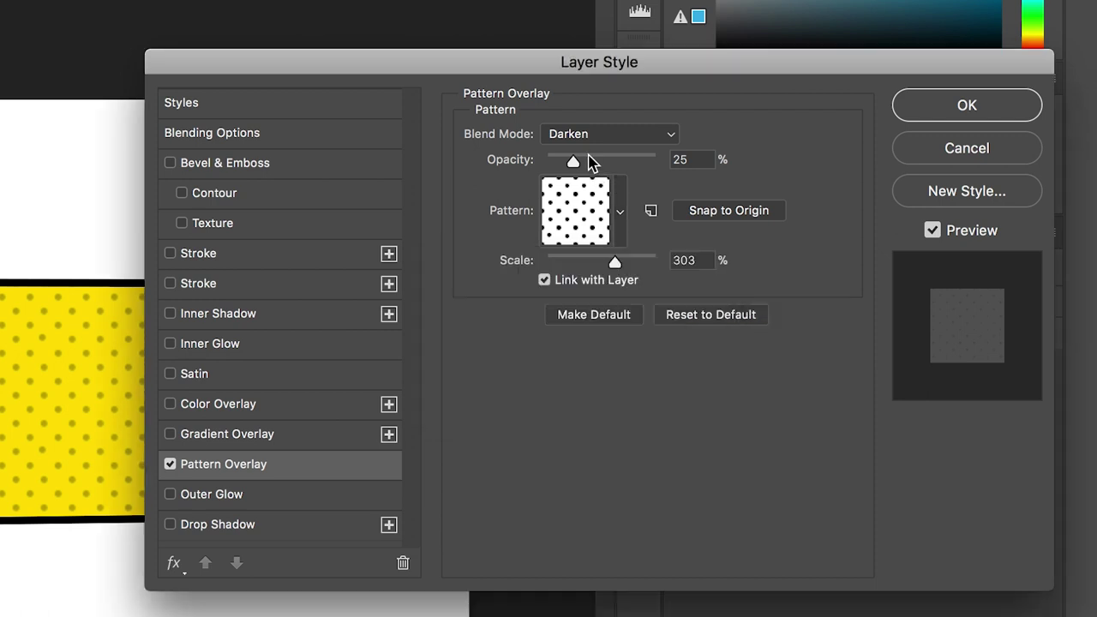
{"action": "left_click", "coordinate": [587, 161]}
{"action": "left_click_drag", "start_coordinate": [625, 163], "coordinate": [581, 168]}
{"action": "left_click_drag", "start_coordinate": [636, 265], "coordinate": [600, 266]}
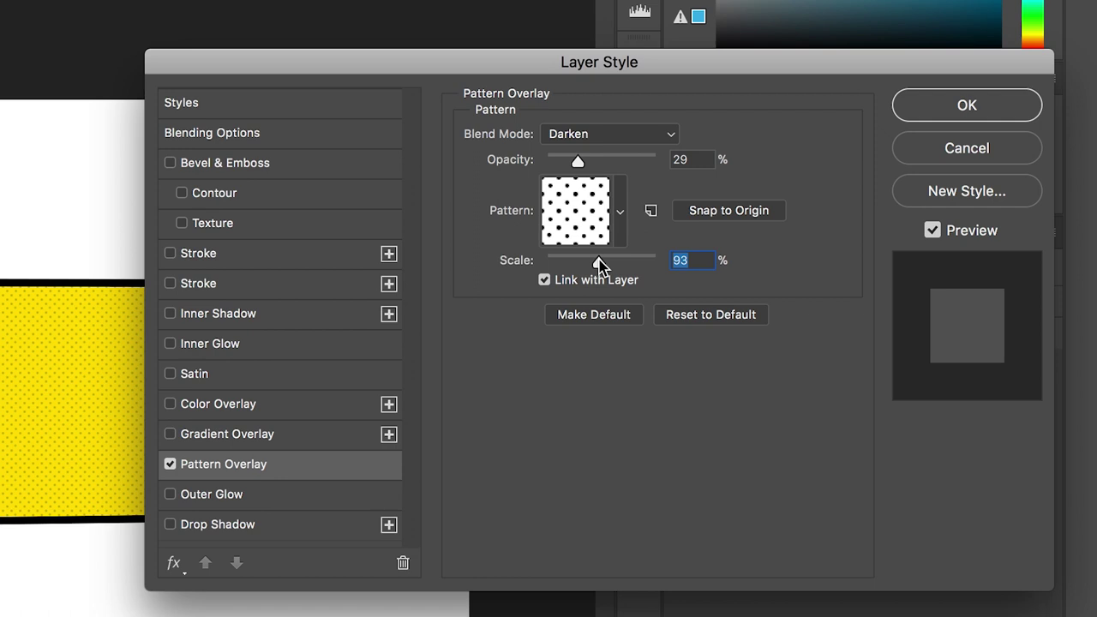
- Add a second 16 px black Stroke positioned outside the box
{"action": "left_click", "coordinate": [195, 290]}
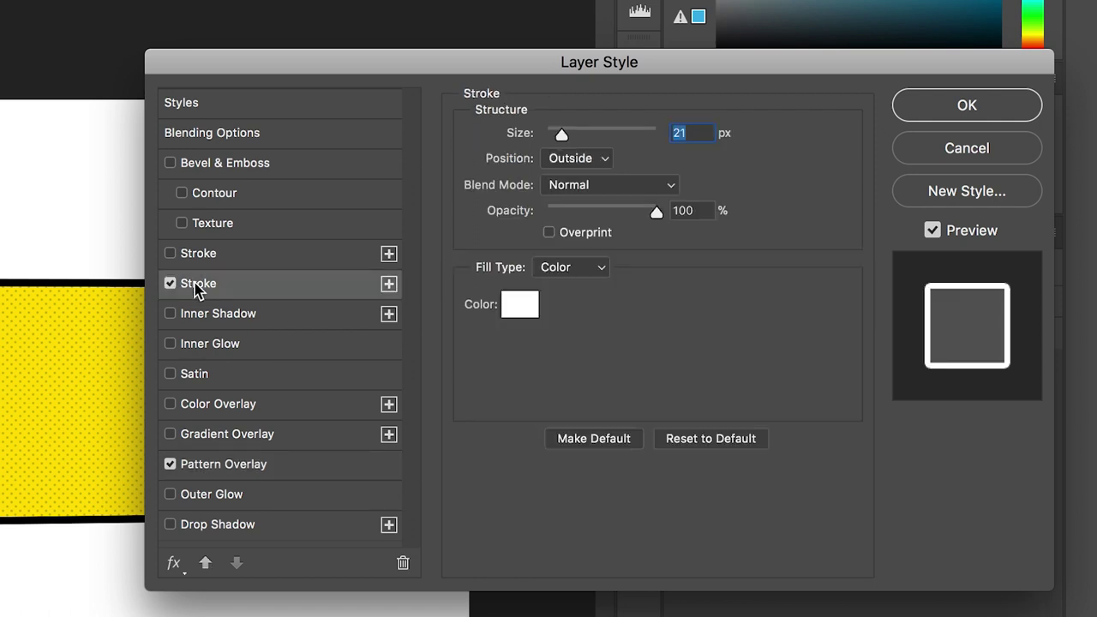
{"action": "left_click_drag", "start_coordinate": [561, 135], "coordinate": [577, 137]}
{"action": "left_click", "coordinate": [520, 310]}
{"action": "left_click_drag", "start_coordinate": [463, 205], "coordinate": [257, 317]}
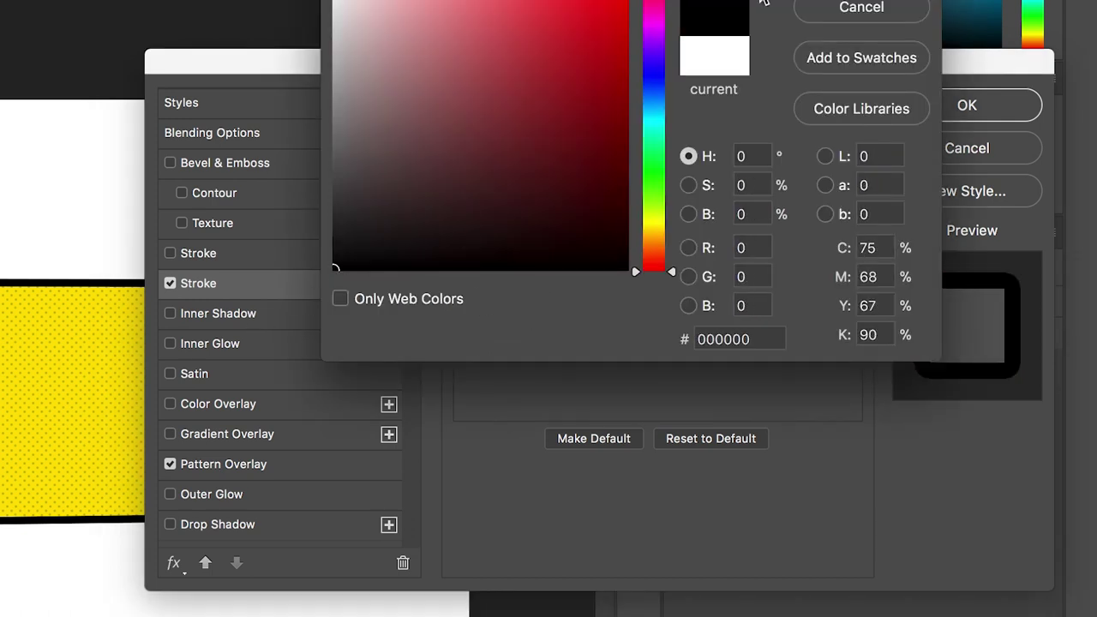
{"action": "key", "text": "Return"}
{"action": "left_click_drag", "start_coordinate": [577, 137], "coordinate": [558, 140]}
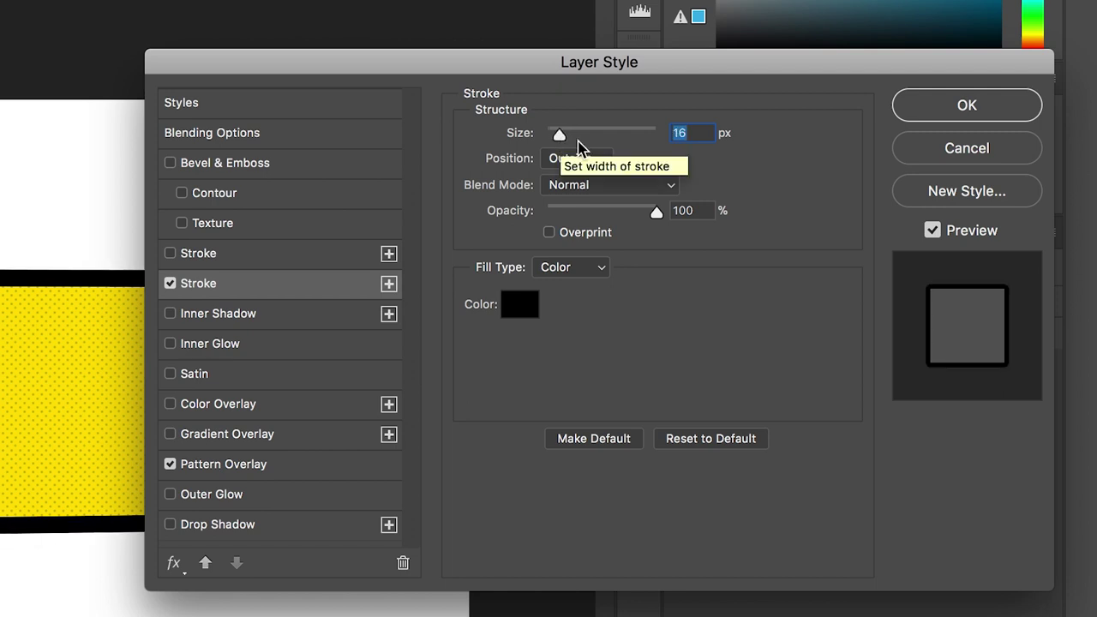
{"action": "left_click", "coordinate": [200, 527]}
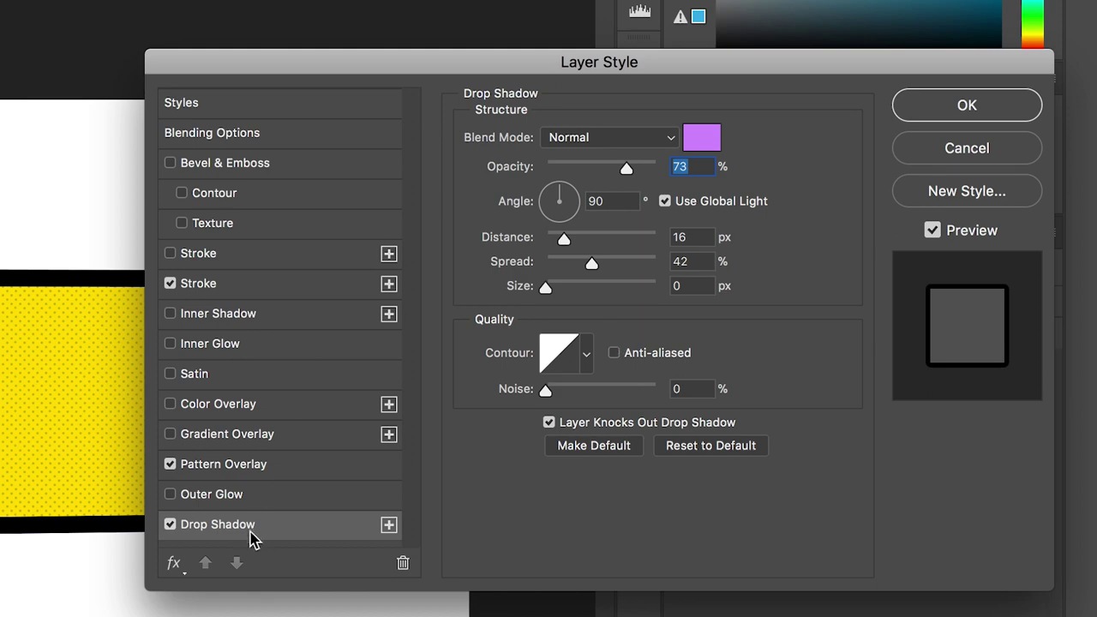
- Push the drop shadow further down and to the right of the box
{"action": "left_click_drag", "start_coordinate": [623, 62], "coordinate": [691, 64]}
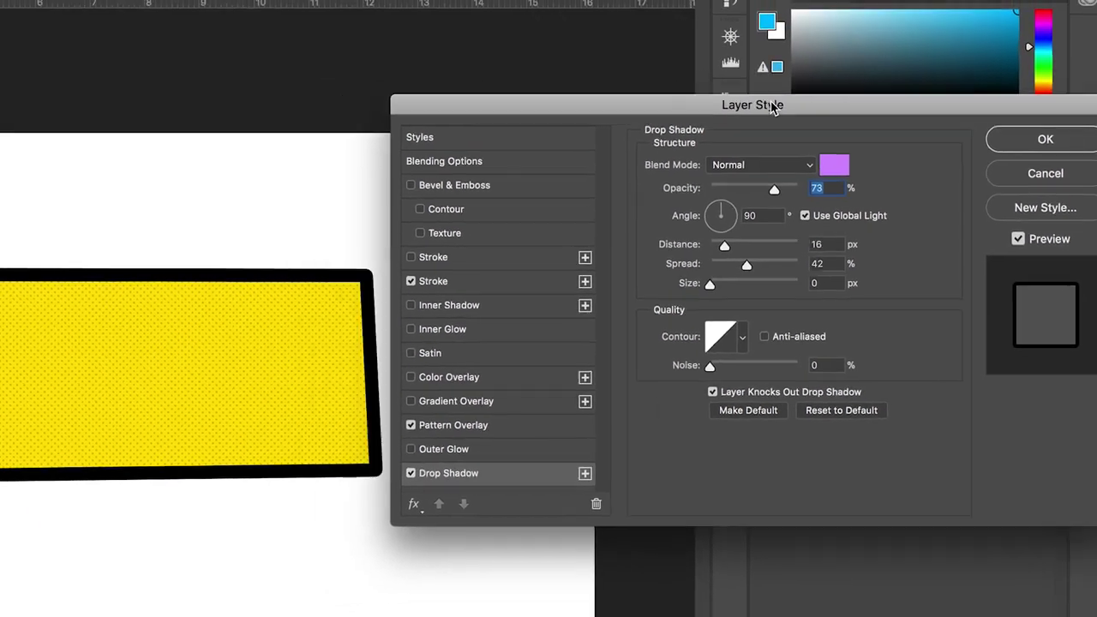
{"action": "left_click_drag", "start_coordinate": [771, 105], "coordinate": [843, 105]}
{"action": "left_click_drag", "start_coordinate": [796, 245], "coordinate": [826, 247]}
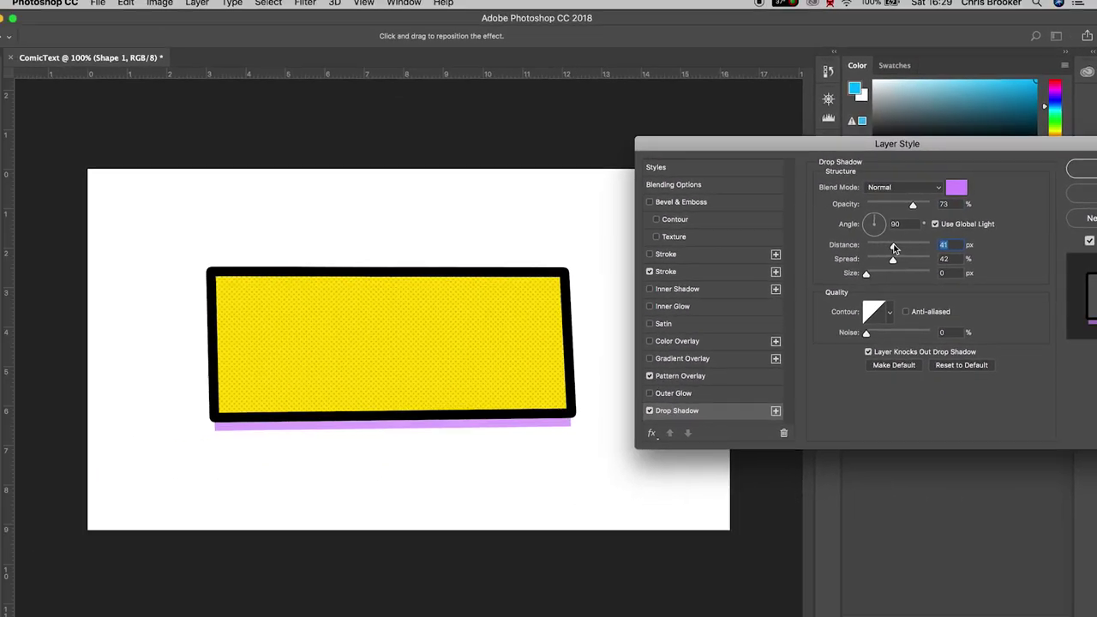
{"action": "left_click_drag", "start_coordinate": [893, 247], "coordinate": [868, 223]}
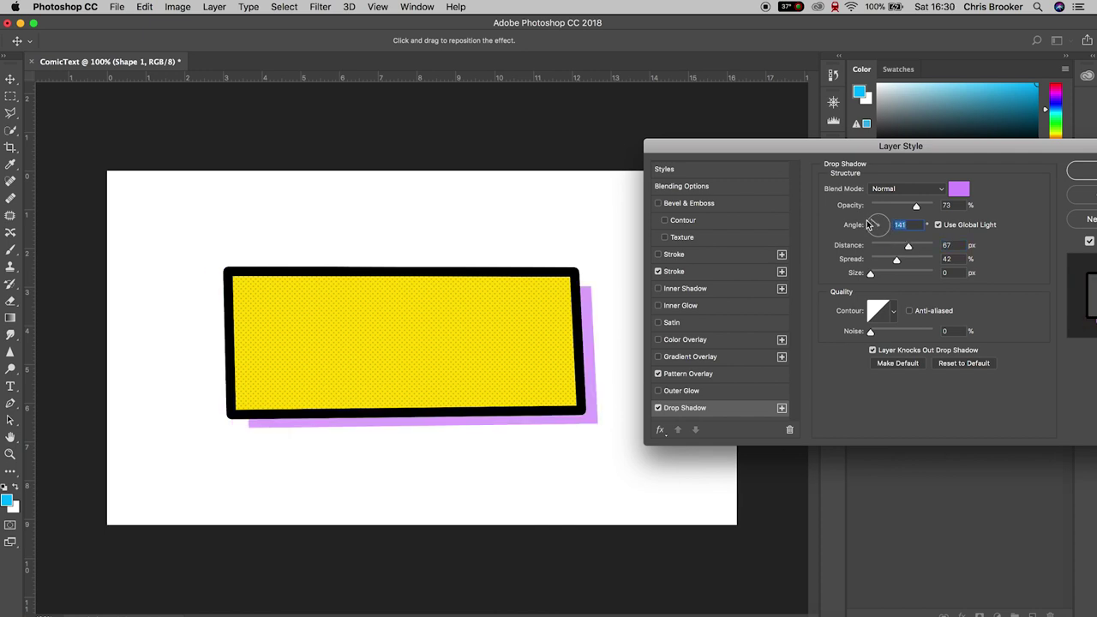
{"action": "left_click_drag", "start_coordinate": [914, 251], "coordinate": [921, 251]}
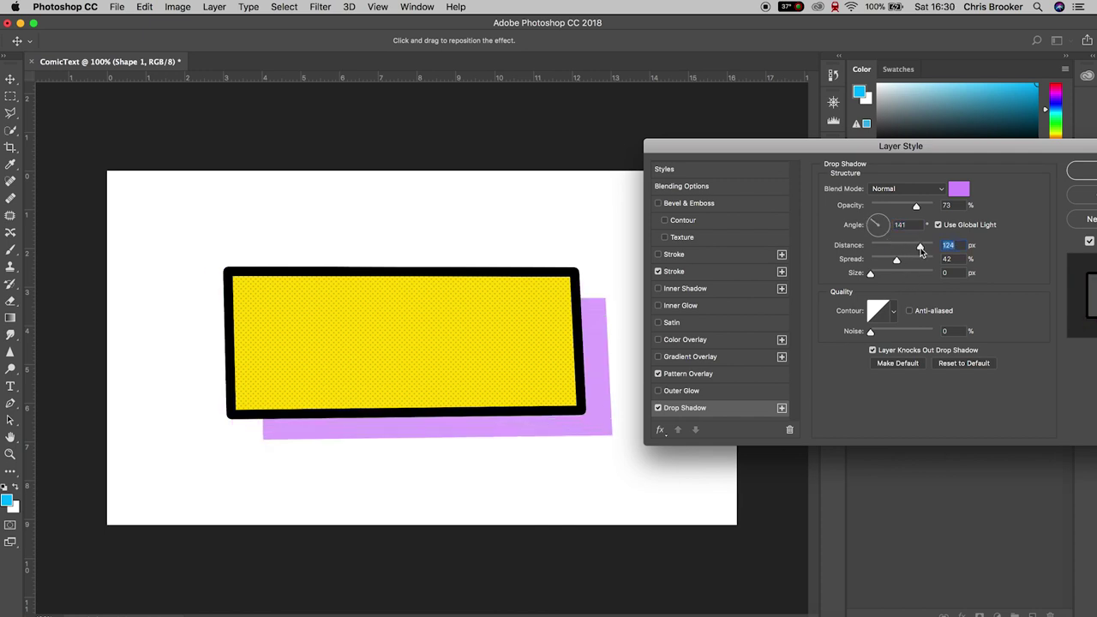
- Make the shadow near-black with 21% spread and a 57 px distance
{"action": "left_click", "coordinate": [958, 191]}
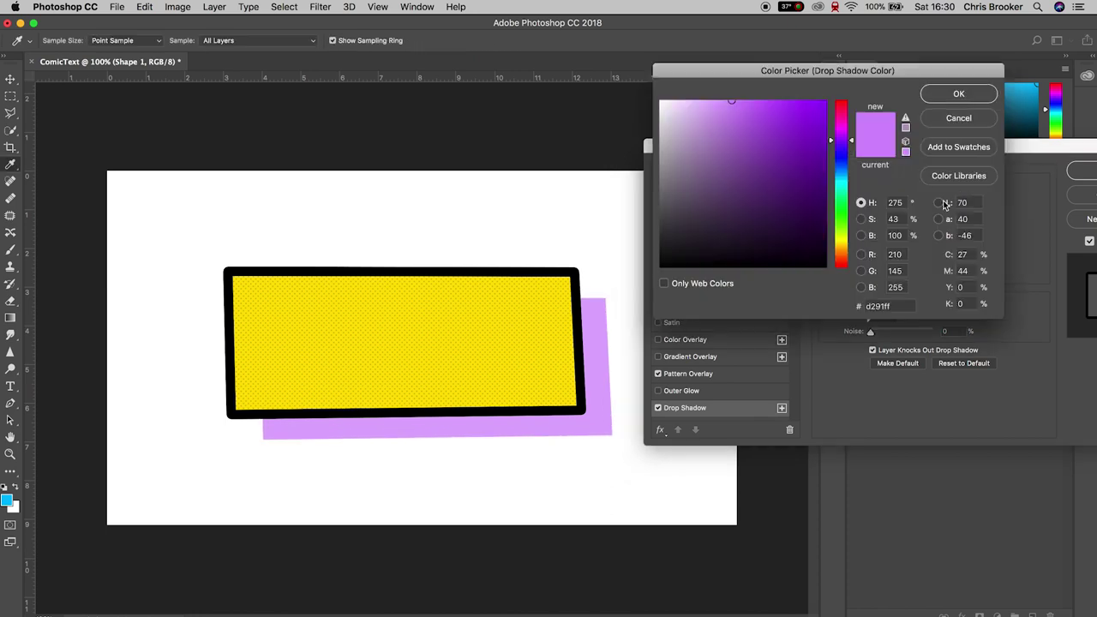
{"action": "mouse_move", "coordinate": [678, 258]}
{"action": "left_mouse_down"}
{"action": "mouse_move", "coordinate": [653, 256]}
{"action": "mouse_move", "coordinate": [662, 262]}
{"action": "left_mouse_up"}
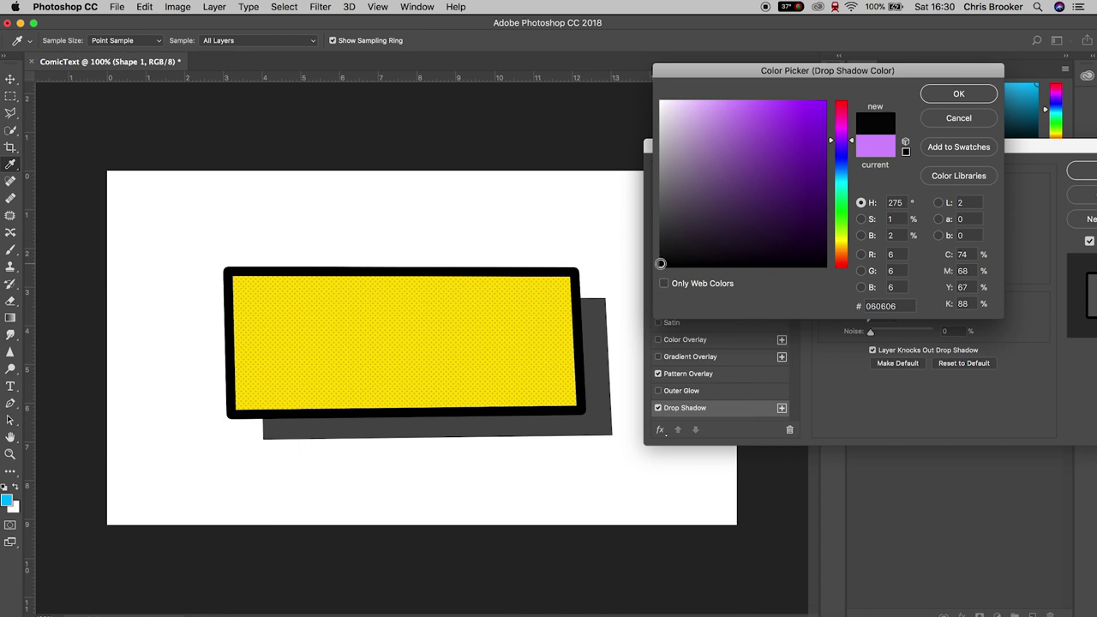
{"action": "left_click", "coordinate": [957, 101]}
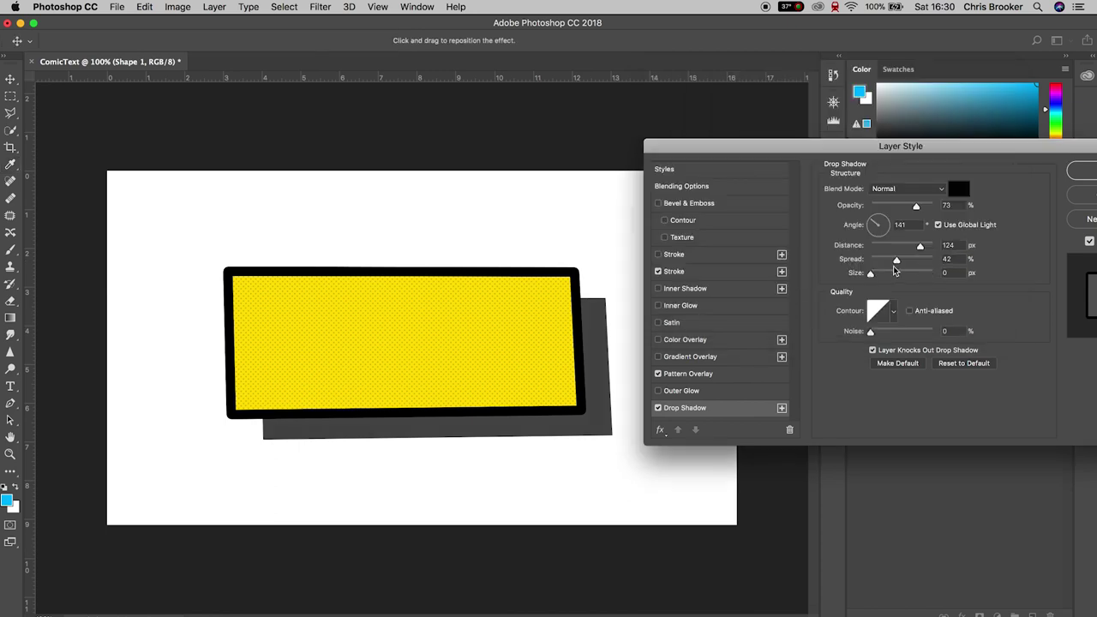
{"action": "left_click_drag", "start_coordinate": [873, 274], "coordinate": [905, 247]}
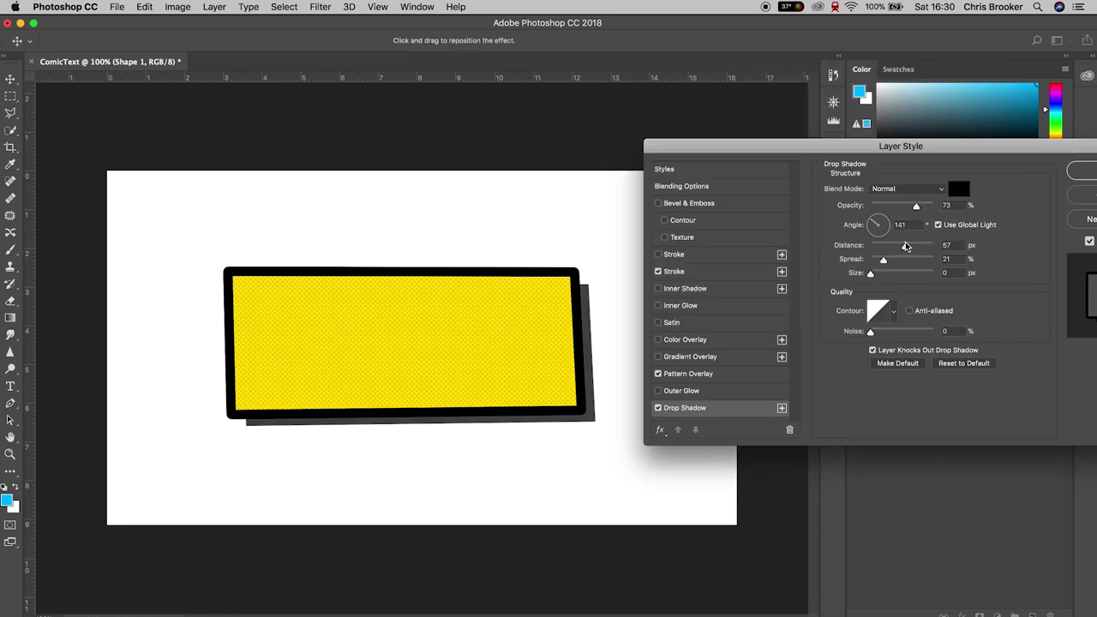
{"action": "left_click_drag", "start_coordinate": [917, 207], "coordinate": [925, 208]}
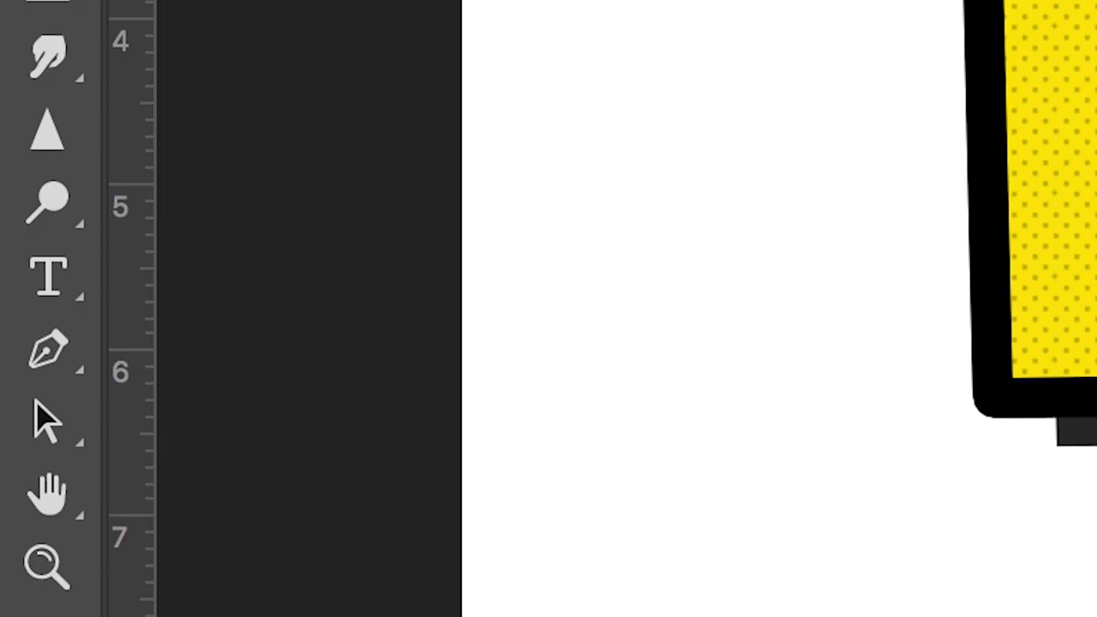
- Type LATER in a new text layer on the yellow box
{"action": "left_click", "coordinate": [36, 271]}
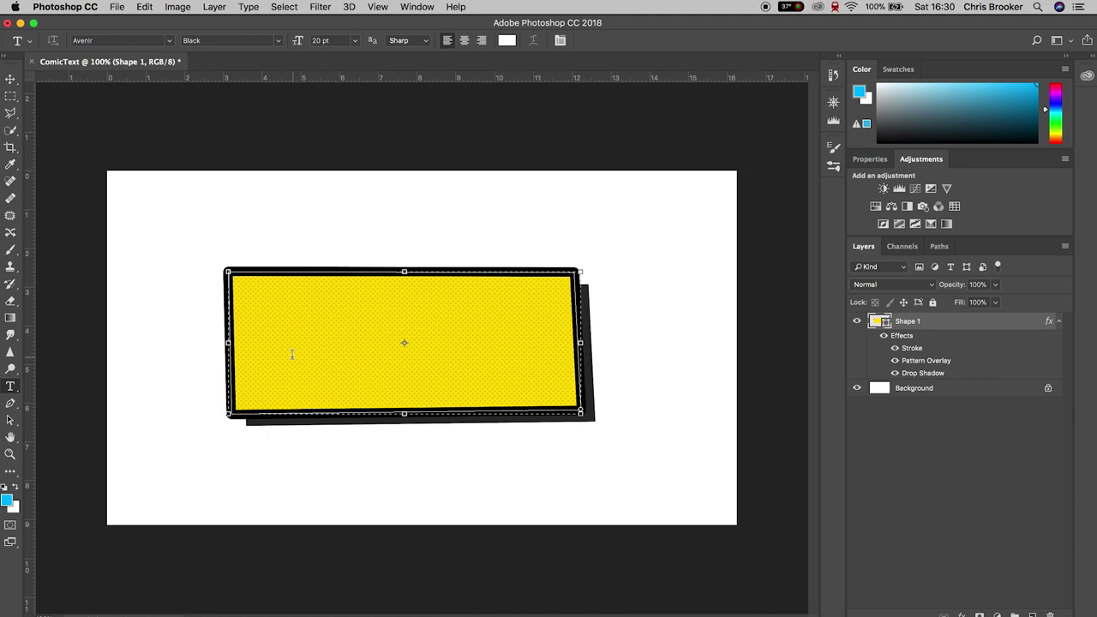
{"action": "left_click", "coordinate": [317, 351]}
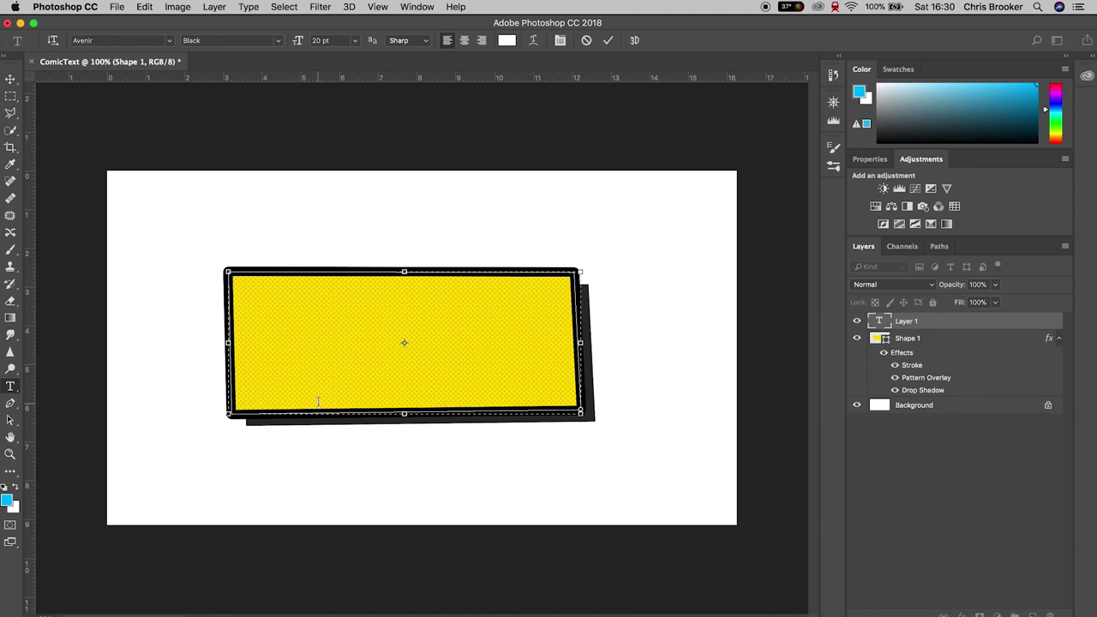
{"action": "type", "text": "LATER"}
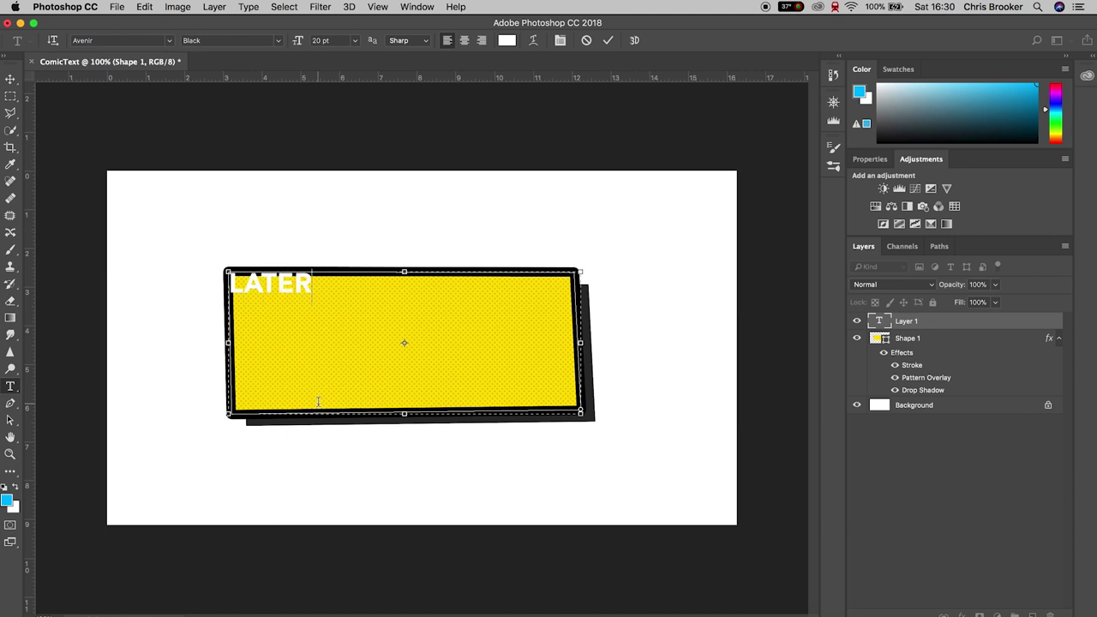
- Colour the LATER text black and move it to the centre of the box
{"action": "key", "text": "super+a"}
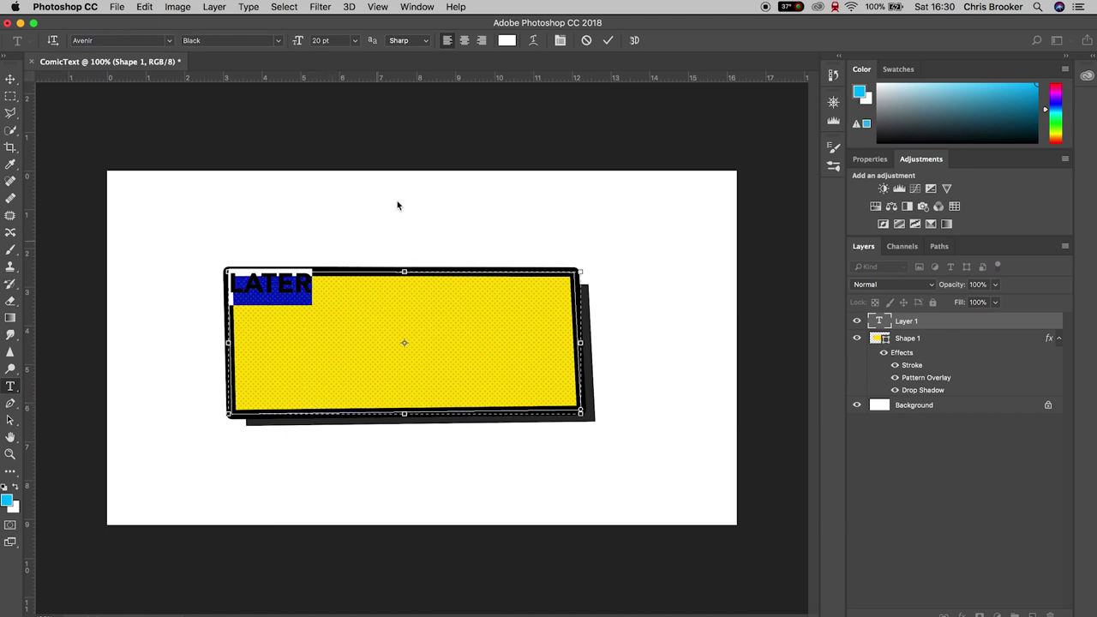
{"action": "left_click", "coordinate": [506, 41]}
{"action": "mouse_move", "coordinate": [685, 245]}
{"action": "left_mouse_down"}
{"action": "mouse_move", "coordinate": [705, 216]}
{"action": "mouse_move", "coordinate": [642, 272]}
{"action": "left_mouse_up"}
{"action": "left_click", "coordinate": [959, 94]}
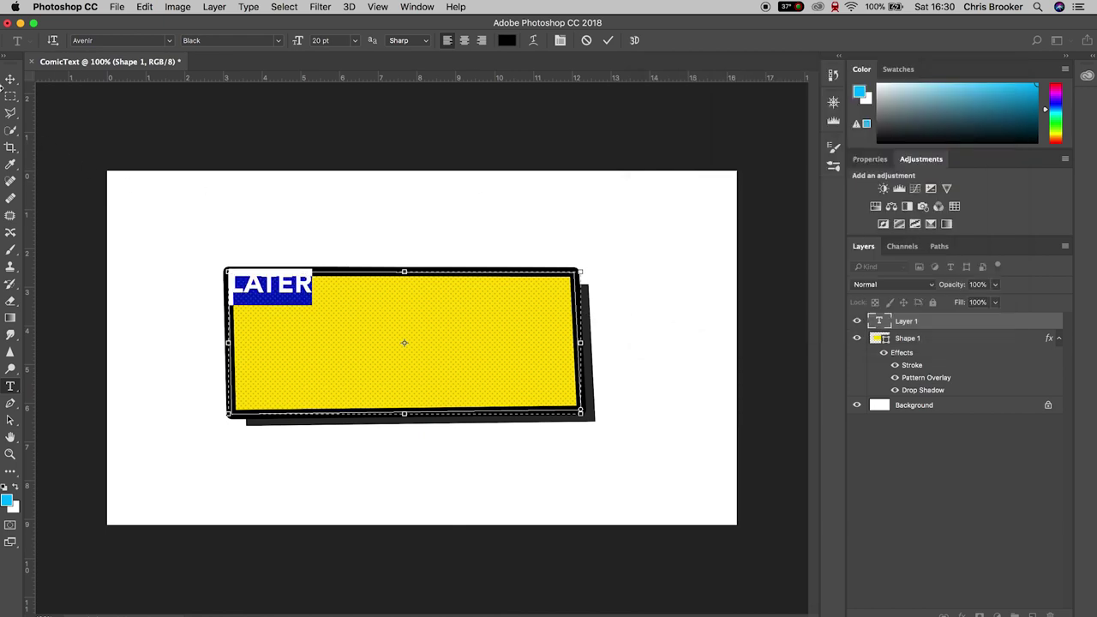
{"action": "key", "text": "super+Return"}
{"action": "left_click_drag", "start_coordinate": [272, 291], "coordinate": [351, 343]}
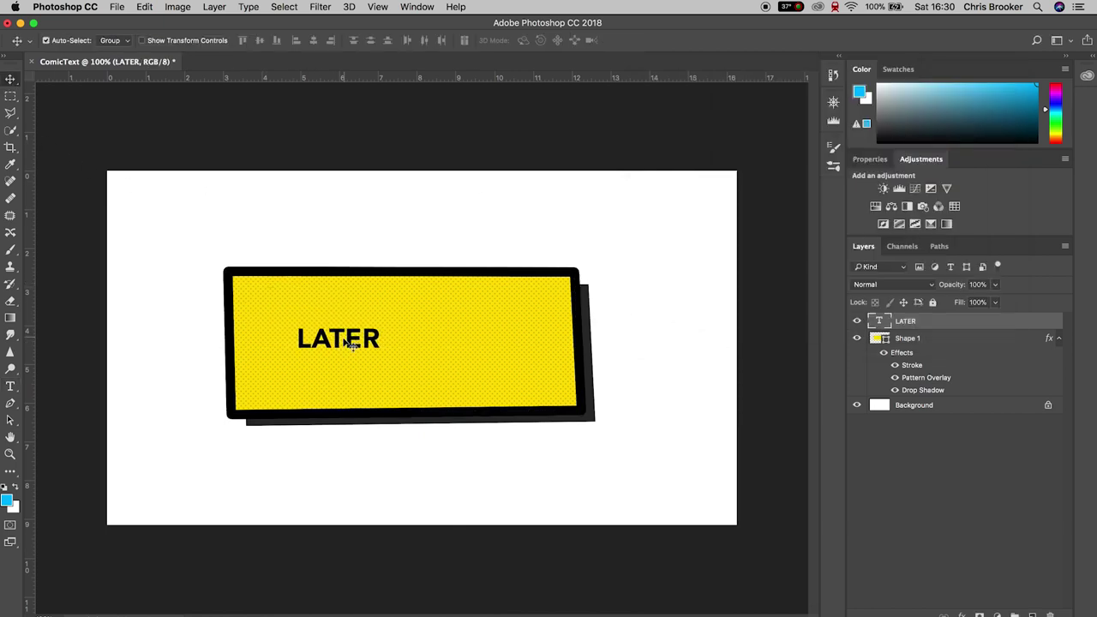
- Select the word LATER again for editing
{"action": "left_click", "coordinate": [10, 386]}
{"action": "left_click", "coordinate": [353, 352]}
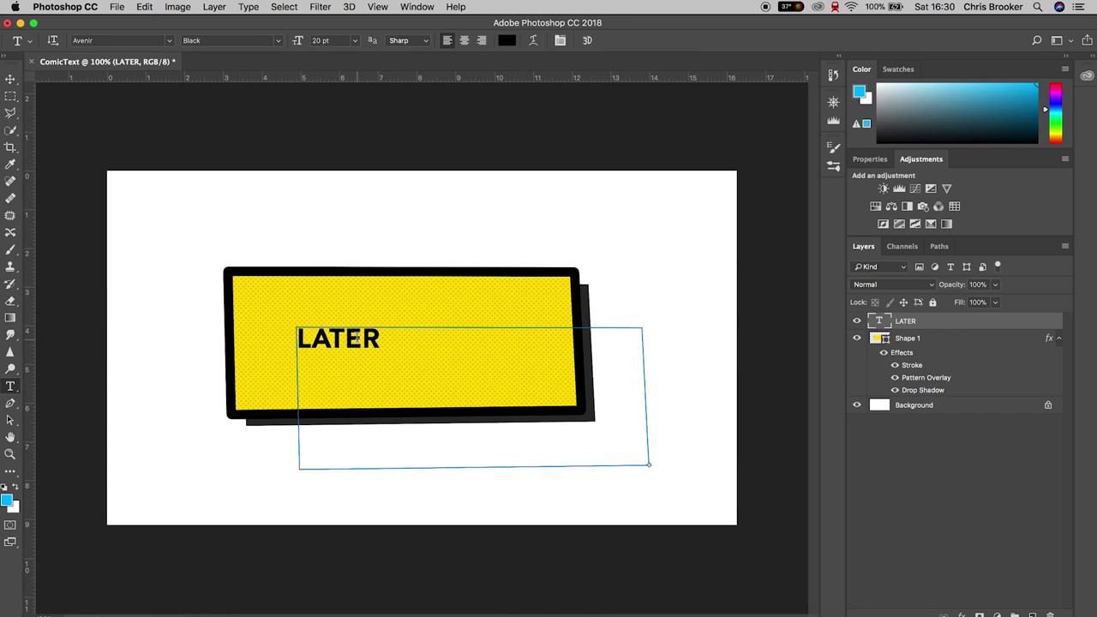
{"action": "double_click", "coordinate": [357, 338]}
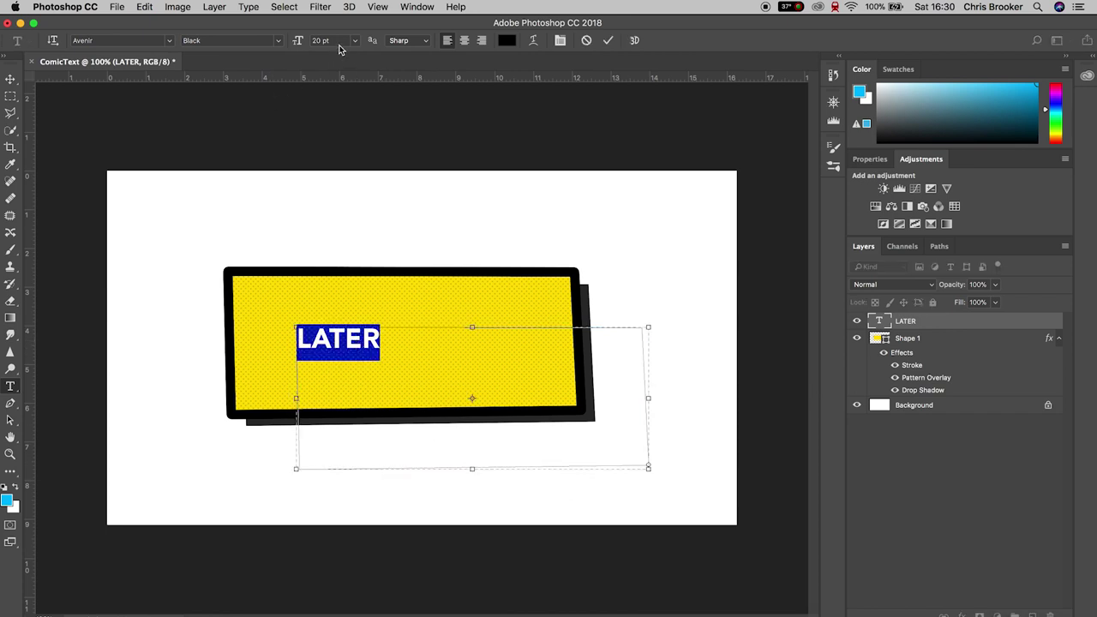
- Set LATER to 50 pt in the CCMonsterMash font
{"action": "type", "text": "50"}
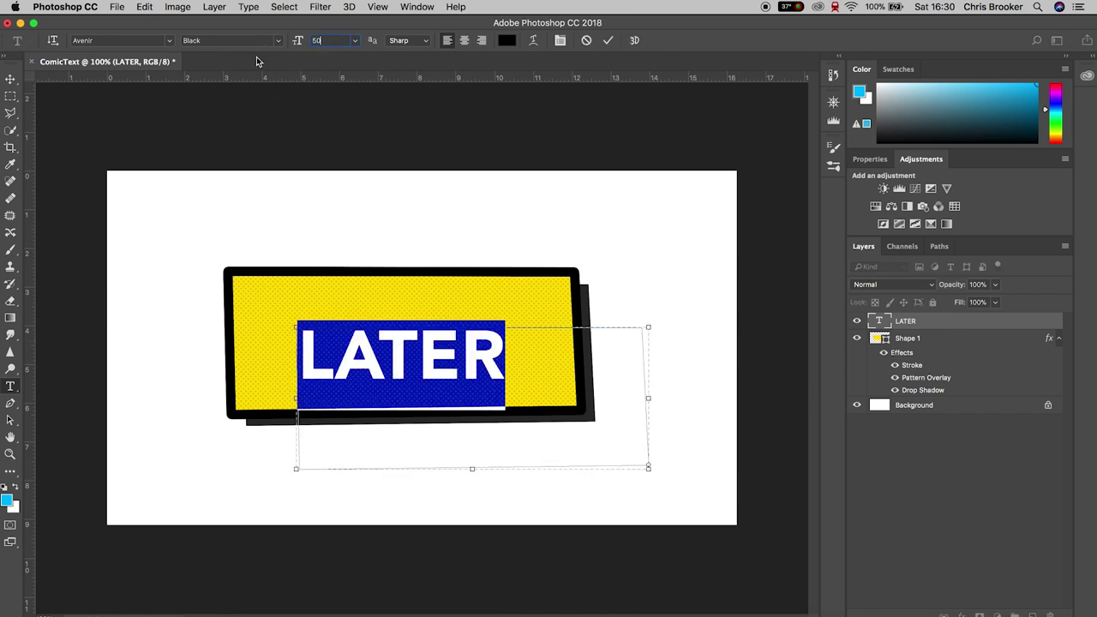
{"action": "left_click", "coordinate": [171, 42]}
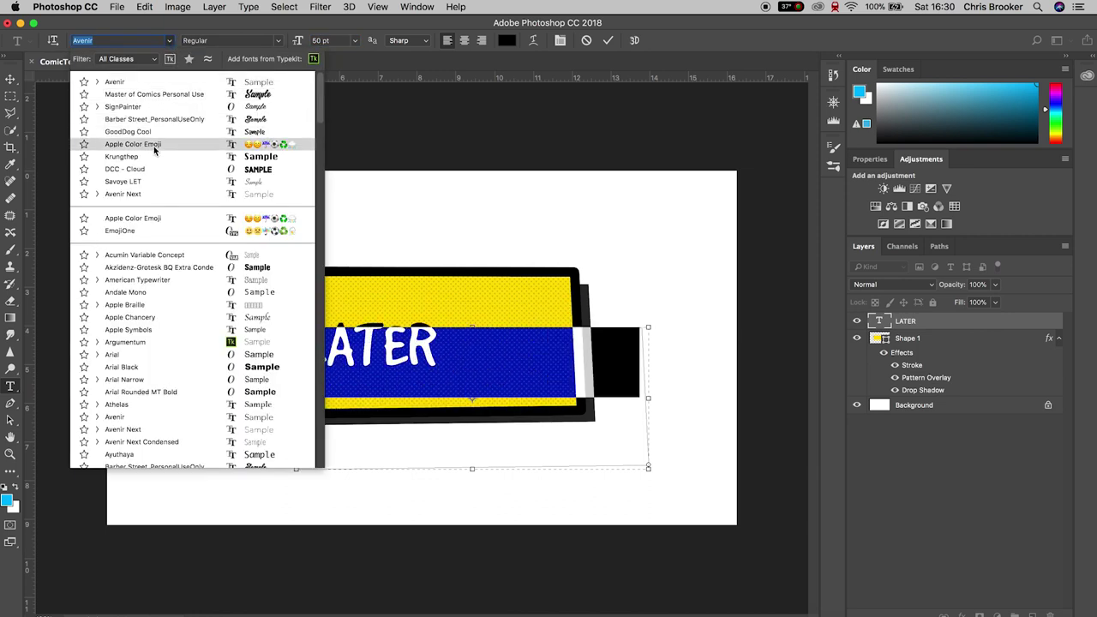
{"action": "scroll", "coordinate": [154, 148], "scroll_direction": "down", "scroll_amount": 2}
{"action": "scroll", "coordinate": [155, 150], "scroll_direction": "down", "scroll_amount": 4}
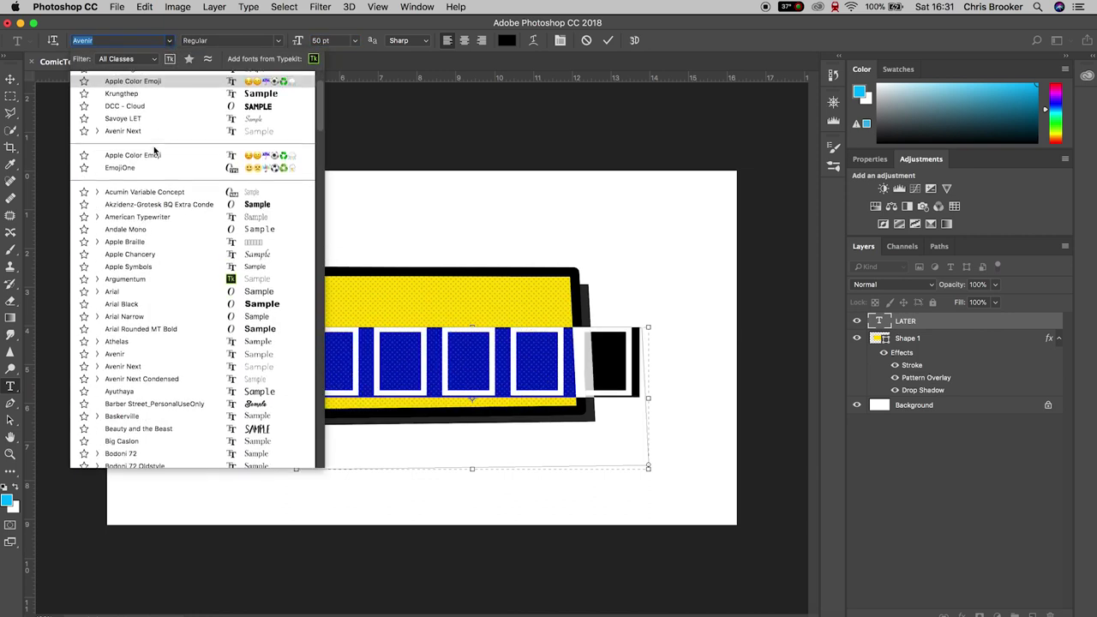
{"action": "scroll", "coordinate": [154, 148], "scroll_direction": "down", "scroll_amount": 5}
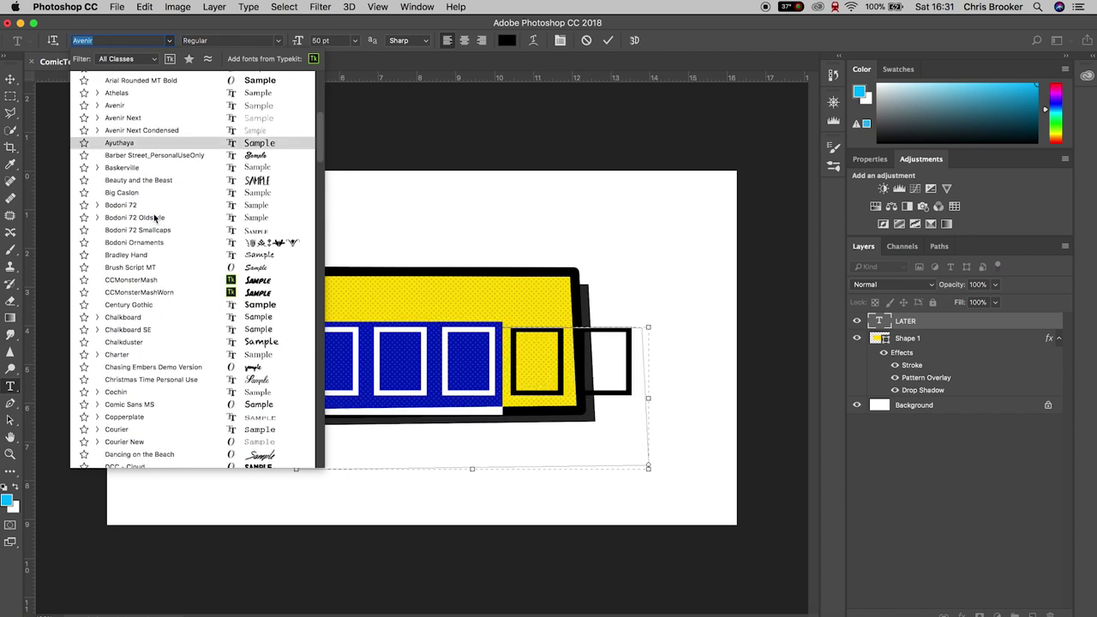
{"action": "left_click", "coordinate": [137, 279]}
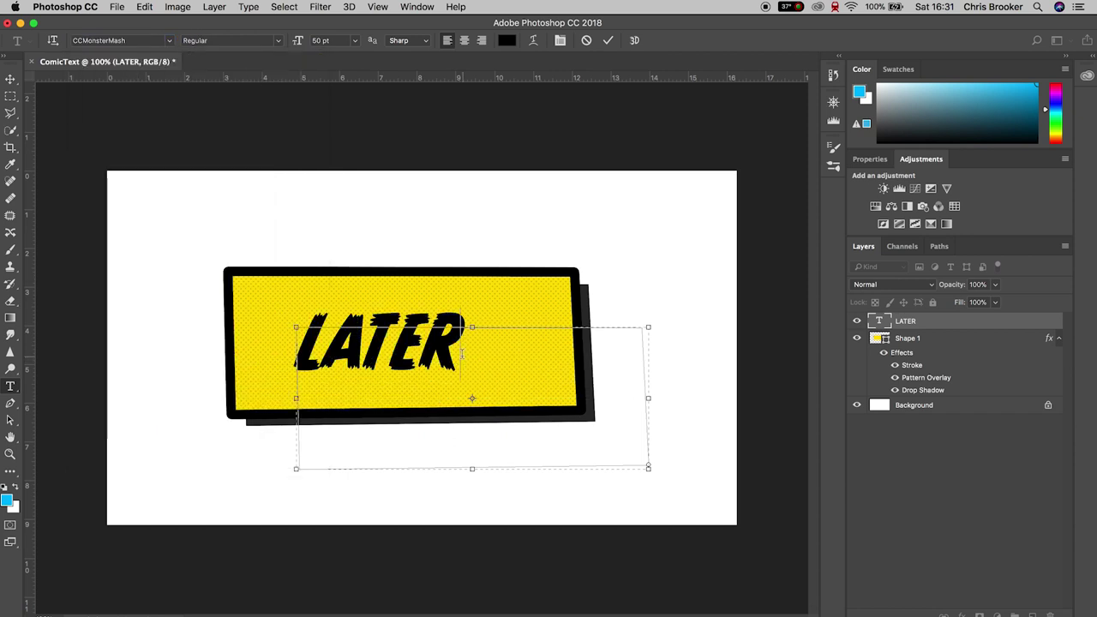
- Enlarge LATER to 60 pt and reposition it inside the yellow box
{"action": "type", "text": "60"}
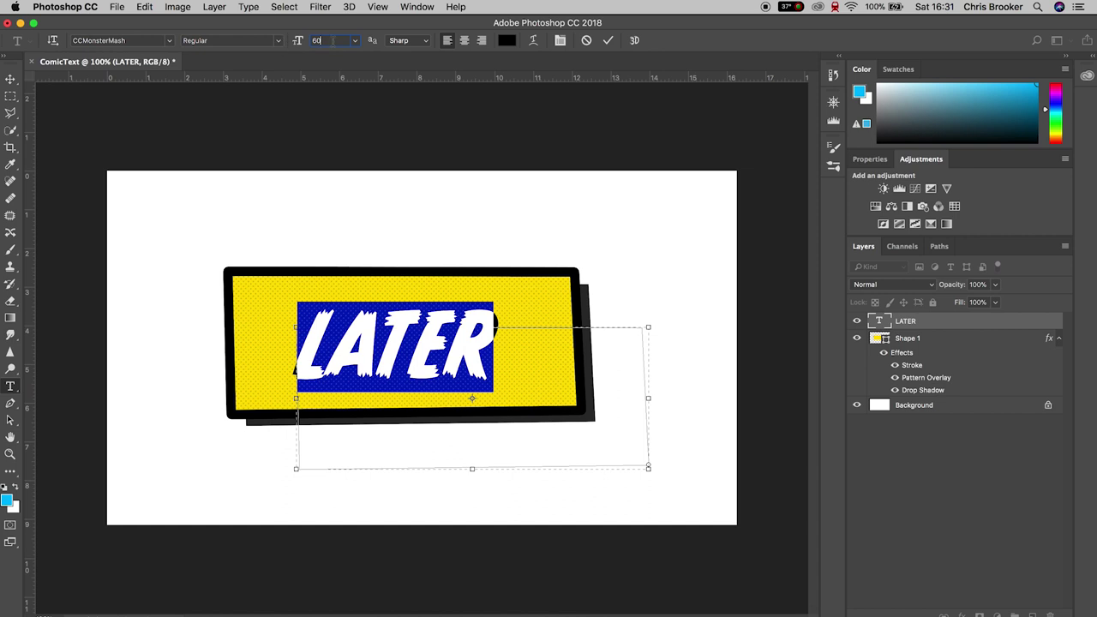
{"action": "key", "text": "Return"}
{"action": "left_click", "coordinate": [10, 78]}
{"action": "mouse_move", "coordinate": [401, 315]}
{"action": "left_mouse_down"}
{"action": "mouse_move", "coordinate": [418, 316]}
{"action": "mouse_move", "coordinate": [408, 327]}
{"action": "left_mouse_up"}
{"action": "scroll", "coordinate": [573, 372], "scroll_direction": "up", "scroll_amount": 2}
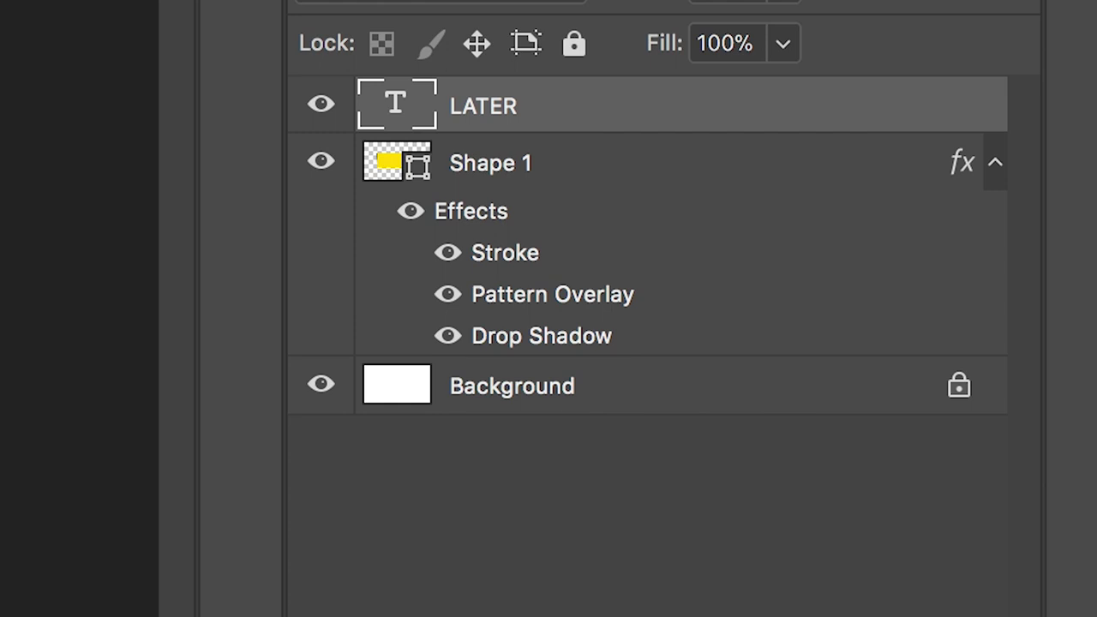
- Unlock and hide the white Background, then save a PNG copy with large file size
{"action": "left_click", "coordinate": [955, 386]}
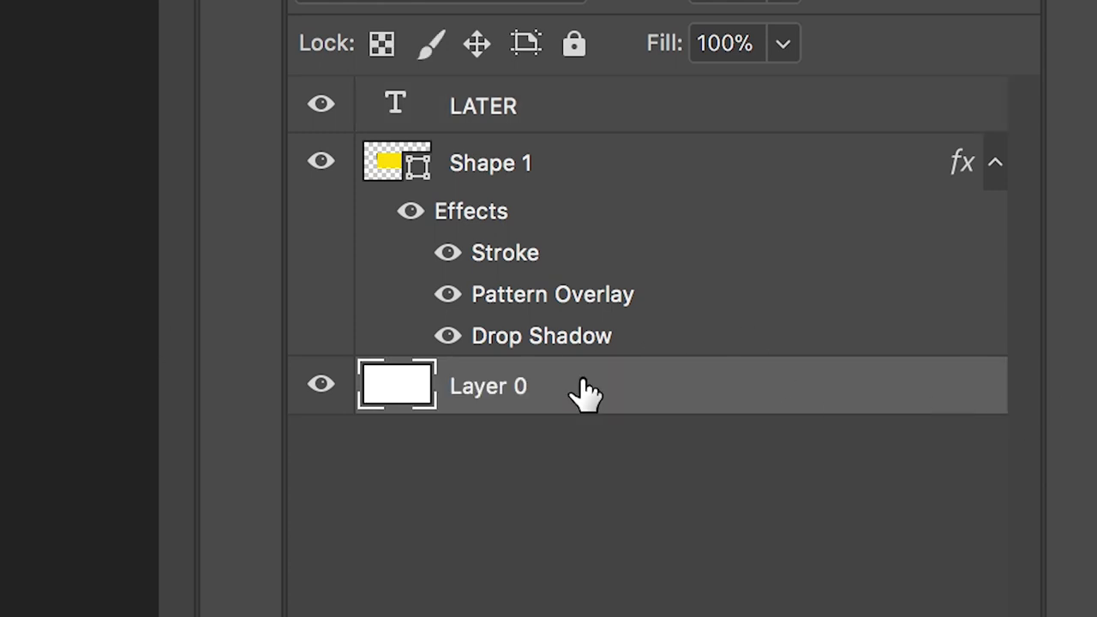
{"action": "left_click", "coordinate": [349, 390]}
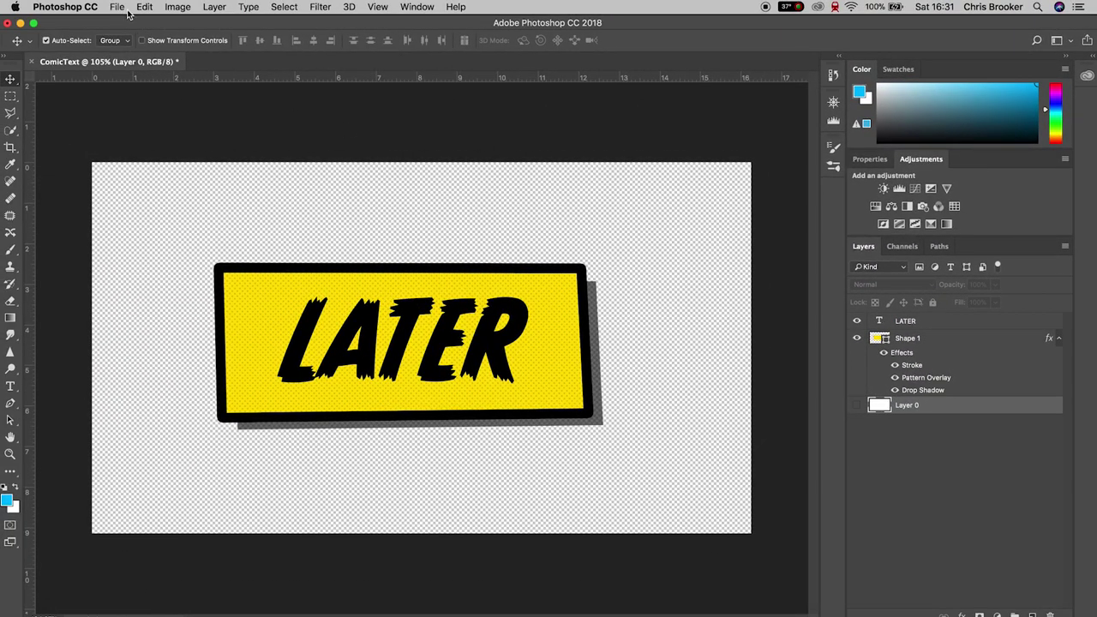
{"action": "left_click", "coordinate": [127, 10]}
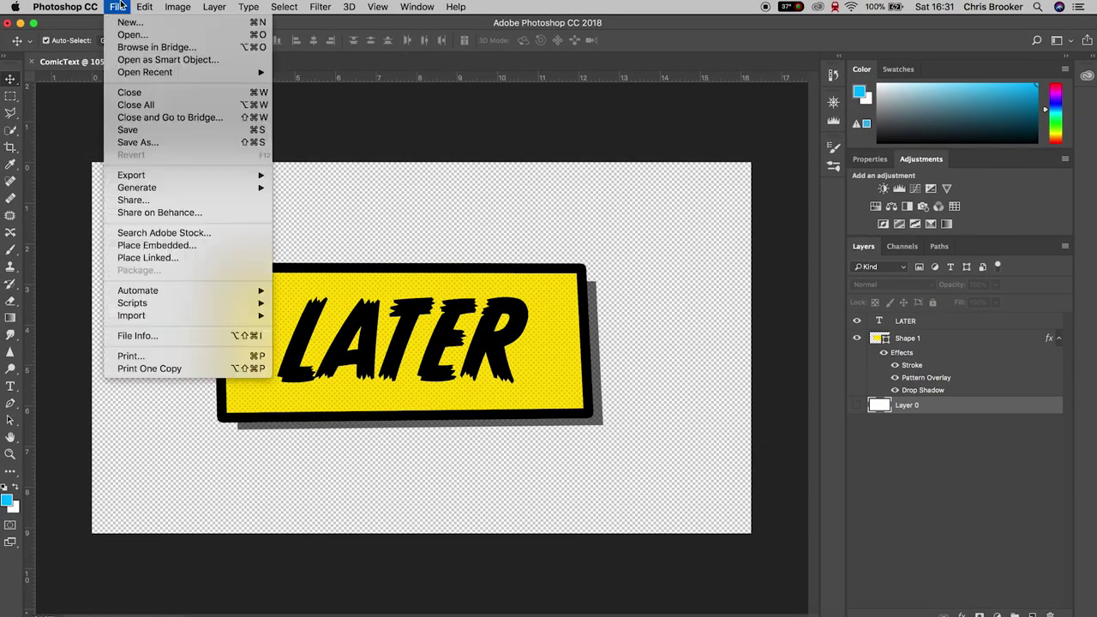
{"action": "left_click", "coordinate": [126, 142]}
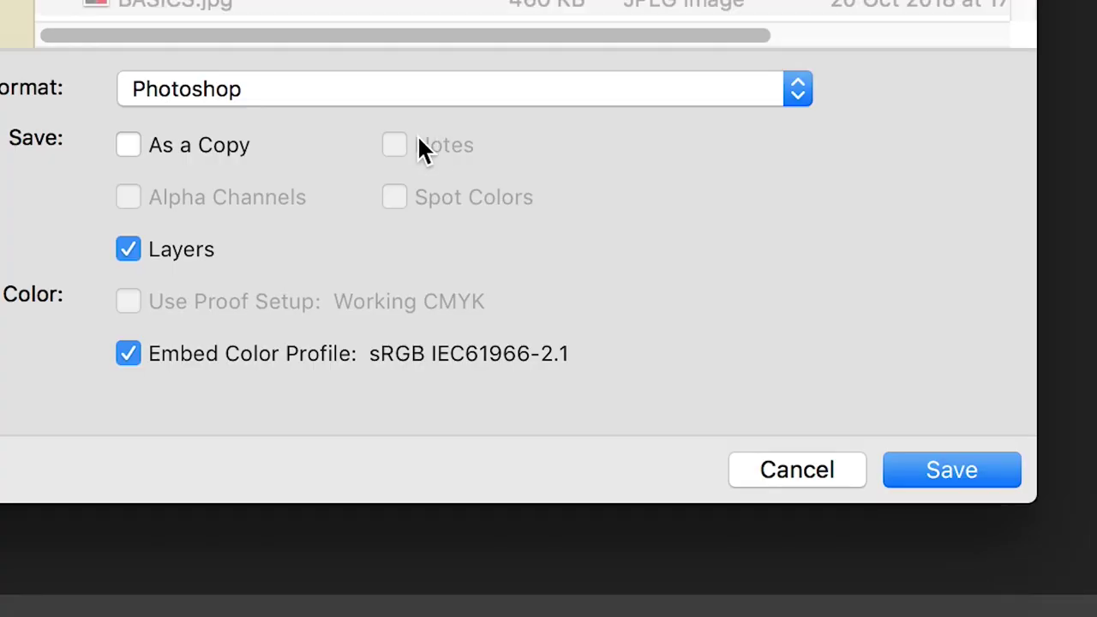
{"action": "left_click", "coordinate": [501, 430]}
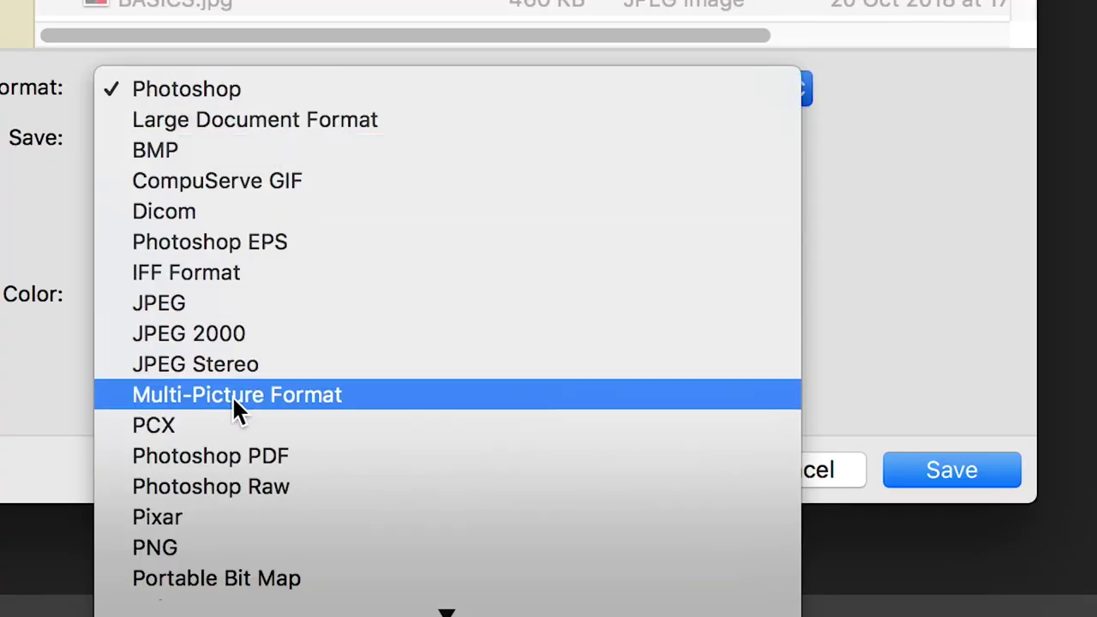
{"action": "left_click", "coordinate": [219, 541]}
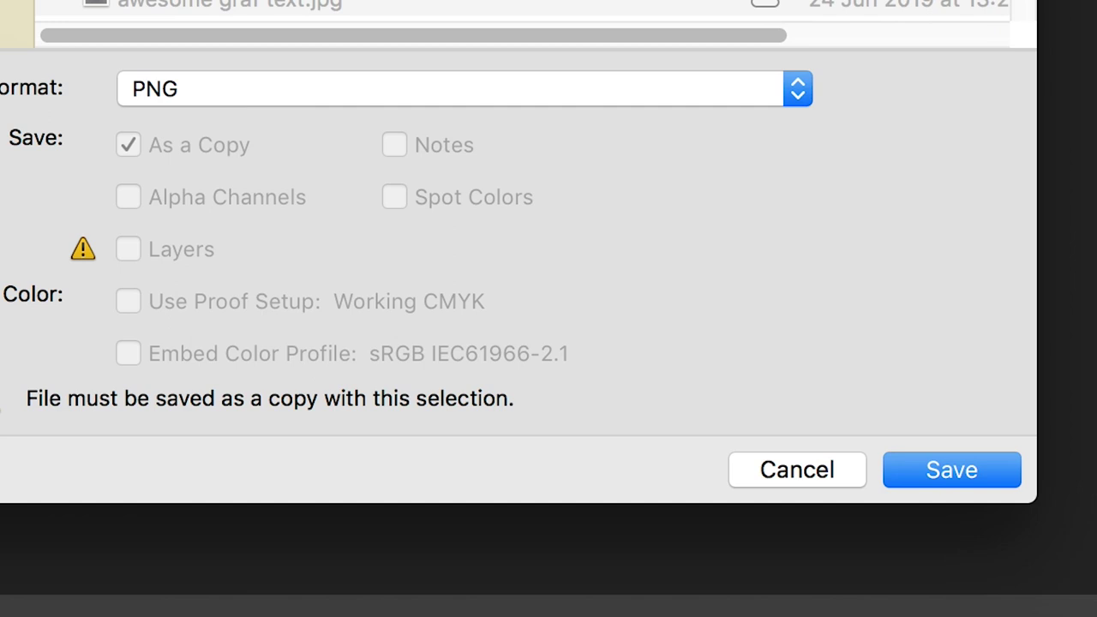
{"action": "left_click", "coordinate": [893, 471]}
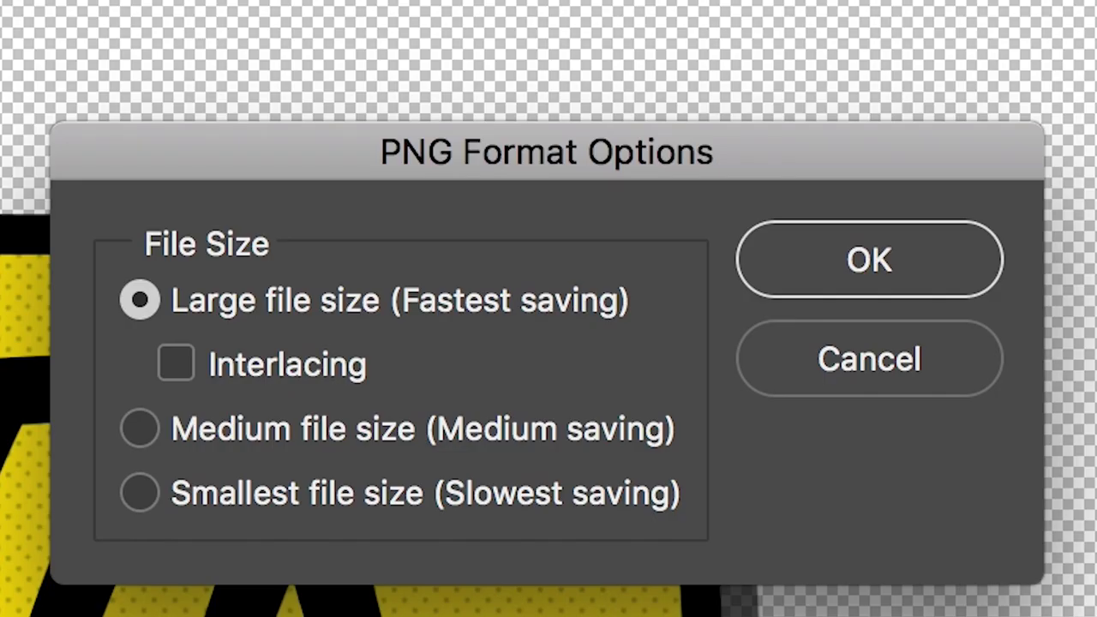
{"action": "left_click", "coordinate": [905, 245]}
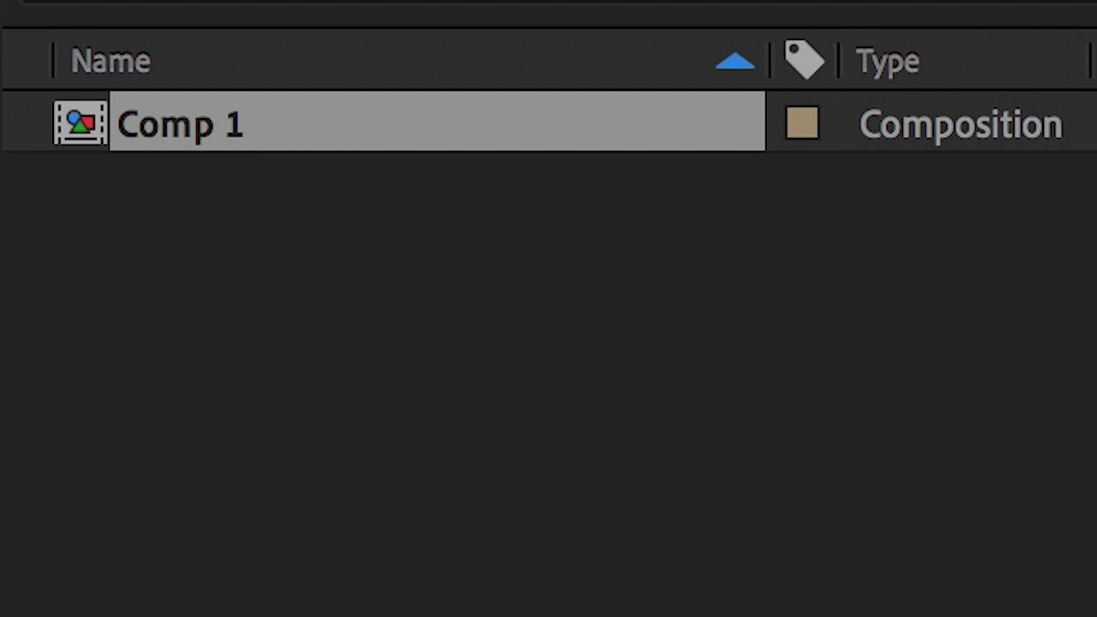
- Import ComicText.png into Comp 1 at 70% scale, tilted right of centre, with a Scale keyframe
{"action": "left_click_drag", "start_coordinate": [548, 616], "coordinate": [540, 570]}
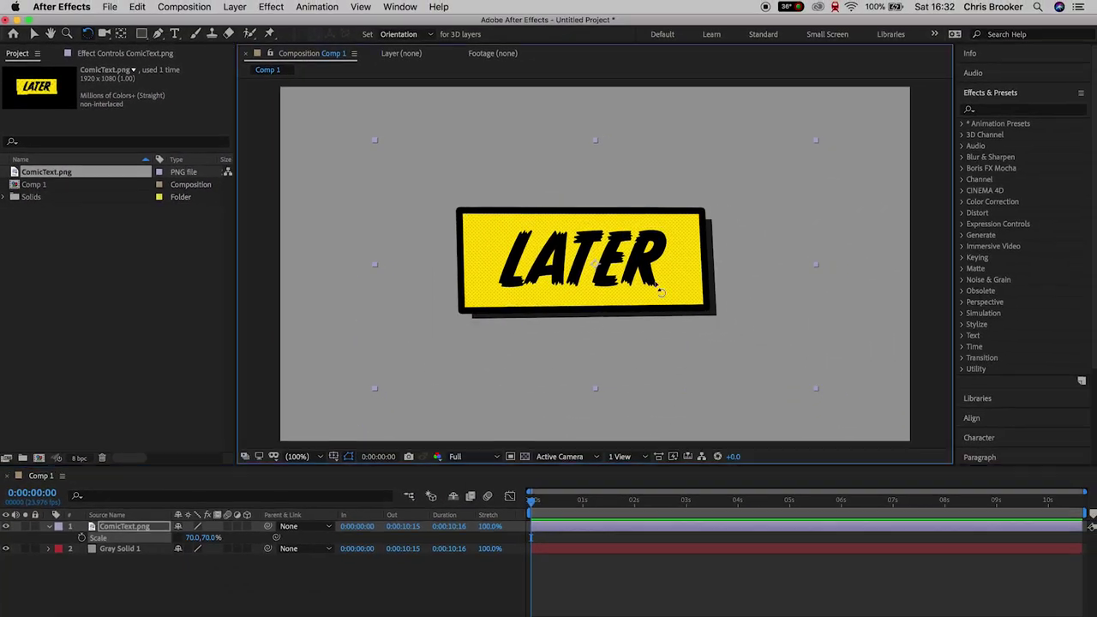
{"action": "left_click_drag", "start_coordinate": [656, 261], "coordinate": [758, 284]}
{"action": "key", "text": "w"}
{"action": "left_click", "coordinate": [34, 35]}
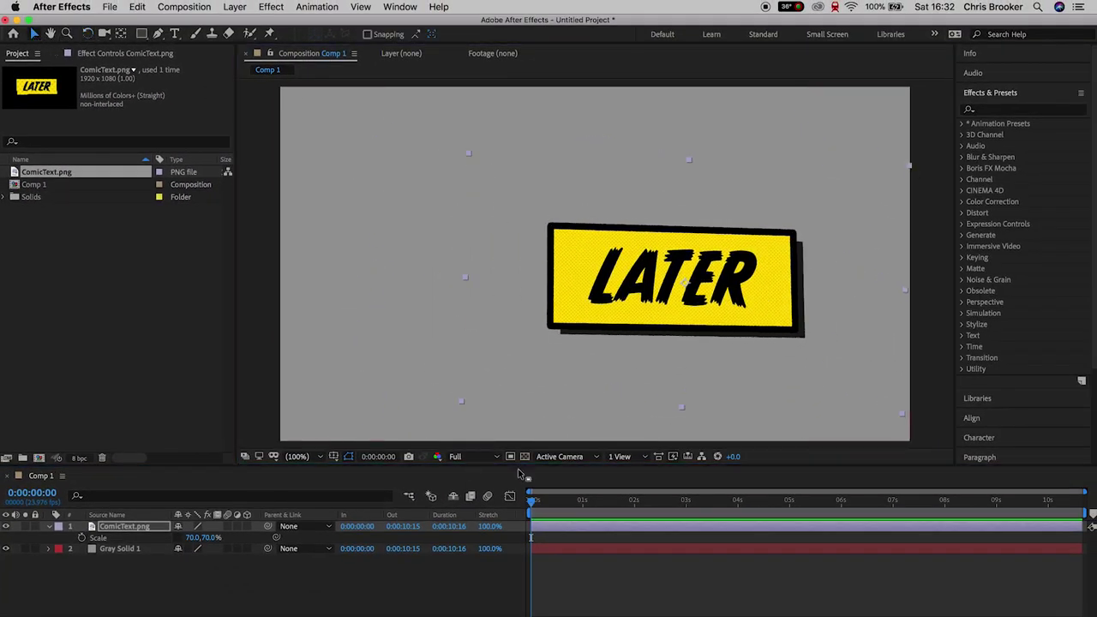
{"action": "left_click", "coordinate": [530, 504]}
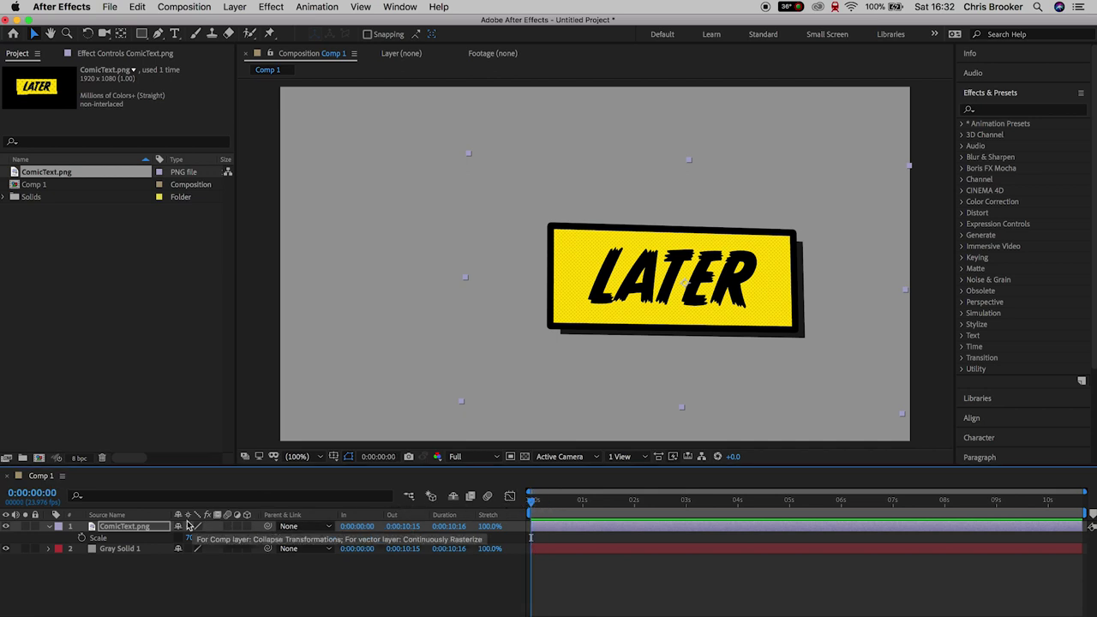
{"action": "left_click", "coordinate": [81, 538]}
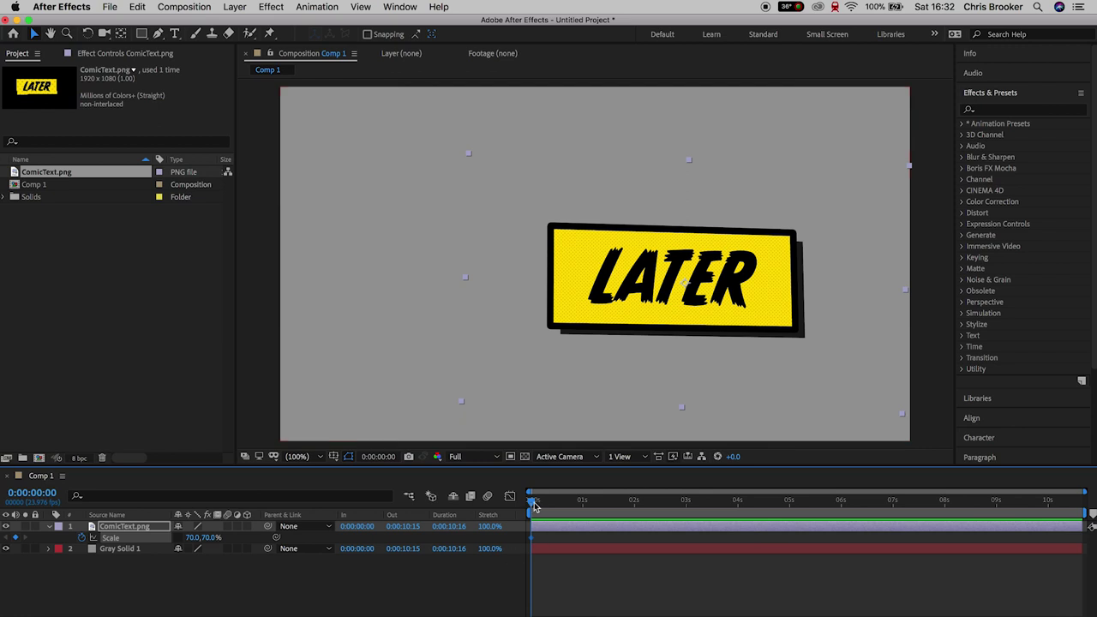
- Add Scale keyframes for the LATER layer at frames 3 and 7
{"action": "key", "text": "semicolon"}
{"action": "left_click", "coordinate": [549, 502]}
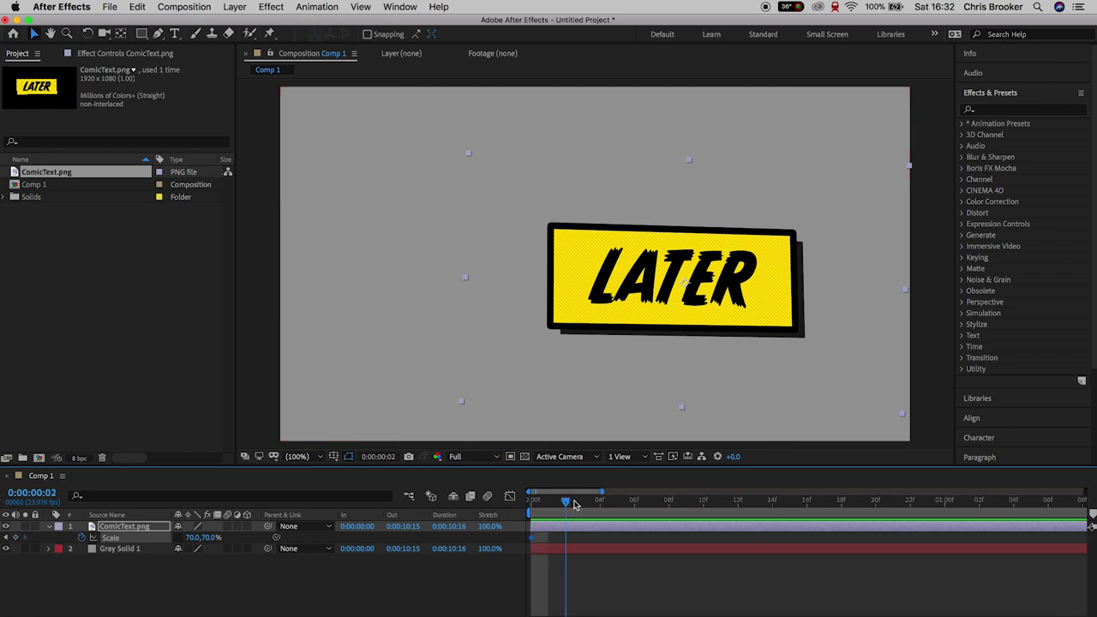
{"action": "left_click", "coordinate": [575, 501]}
{"action": "left_click", "coordinate": [16, 538]}
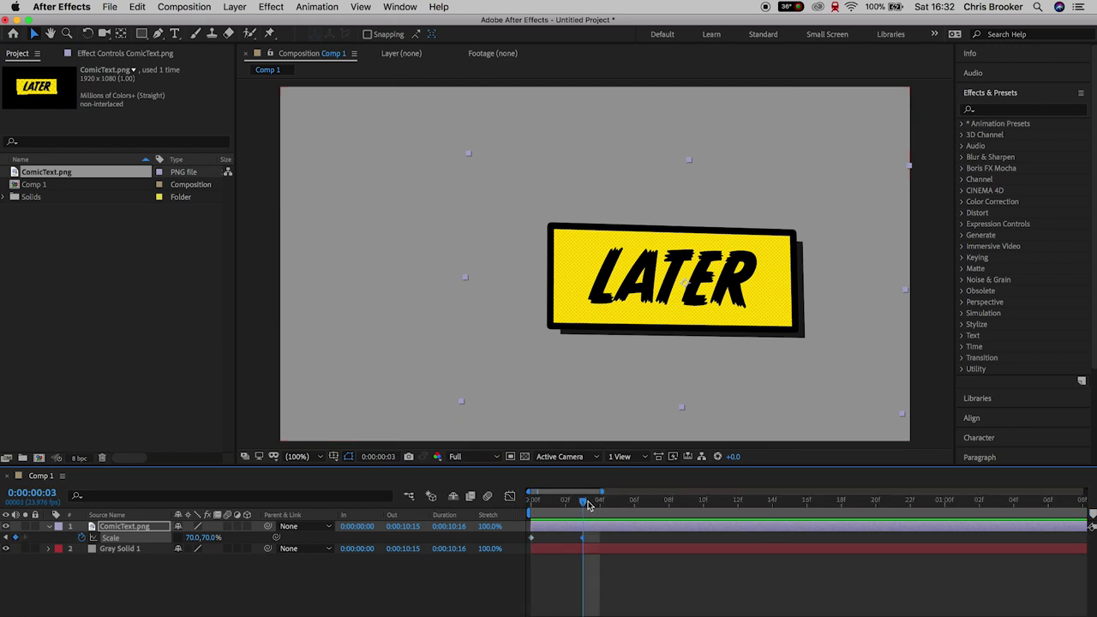
{"action": "left_click_drag", "start_coordinate": [585, 504], "coordinate": [655, 507]}
{"action": "left_click", "coordinate": [15, 537]}
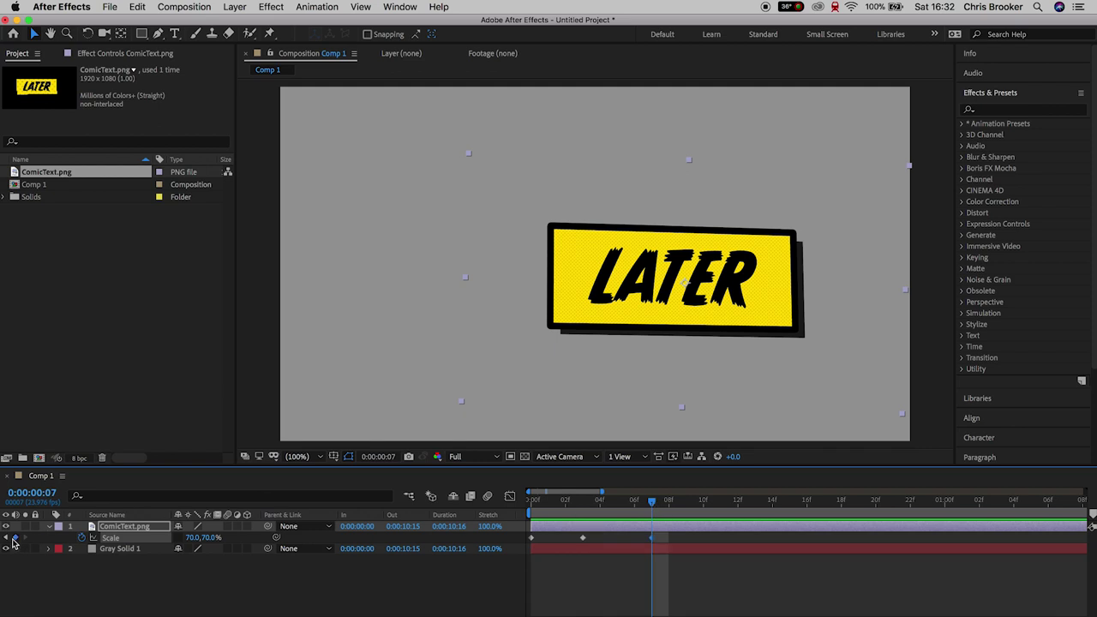
- Set scale to about 85% at frame 3 and 0% at frame 0, then preview
{"action": "left_click", "coordinate": [590, 512]}
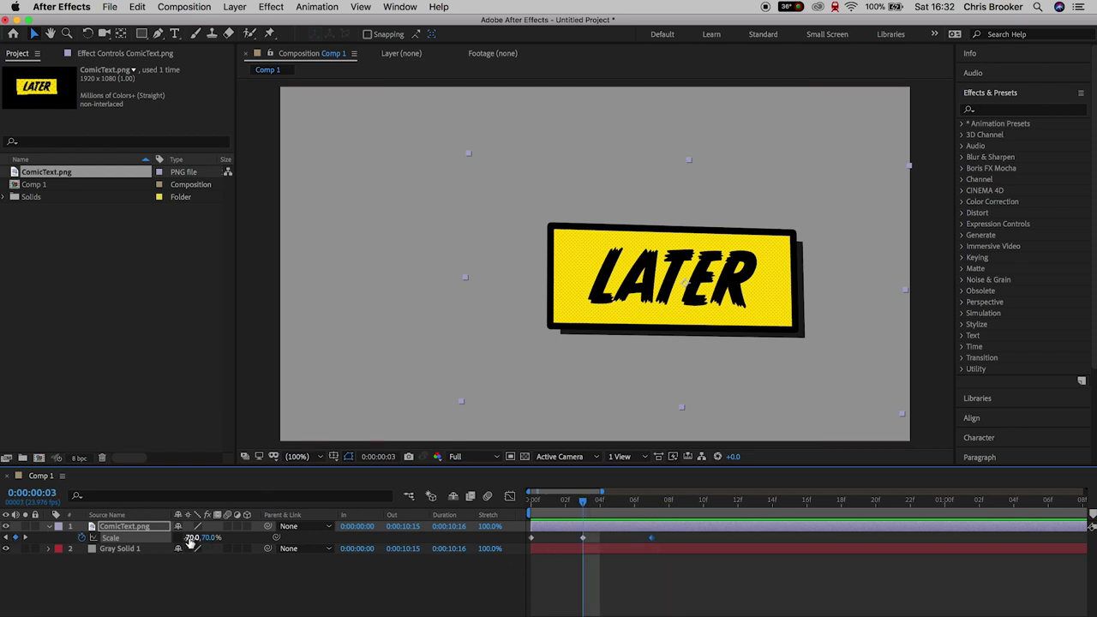
{"action": "left_click_drag", "start_coordinate": [190, 537], "coordinate": [179, 537]}
{"action": "key", "text": "Page_Up"}
{"action": "key", "text": "Page_Up"}
{"action": "key", "text": "Page_Up"}
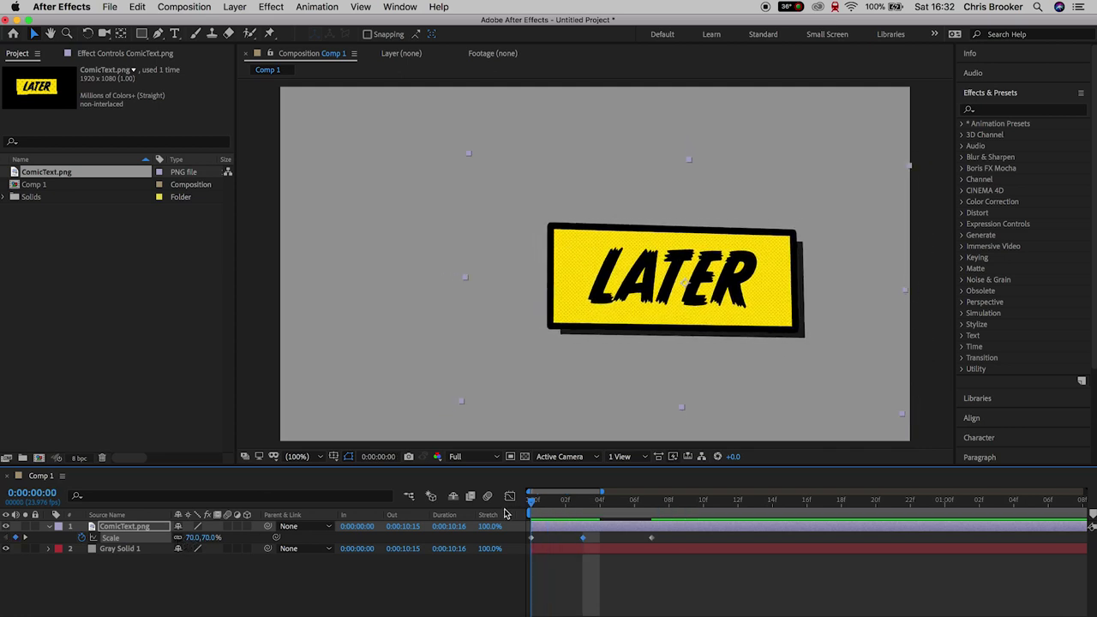
{"action": "left_click", "coordinate": [194, 536]}
{"action": "type", "text": "0"}
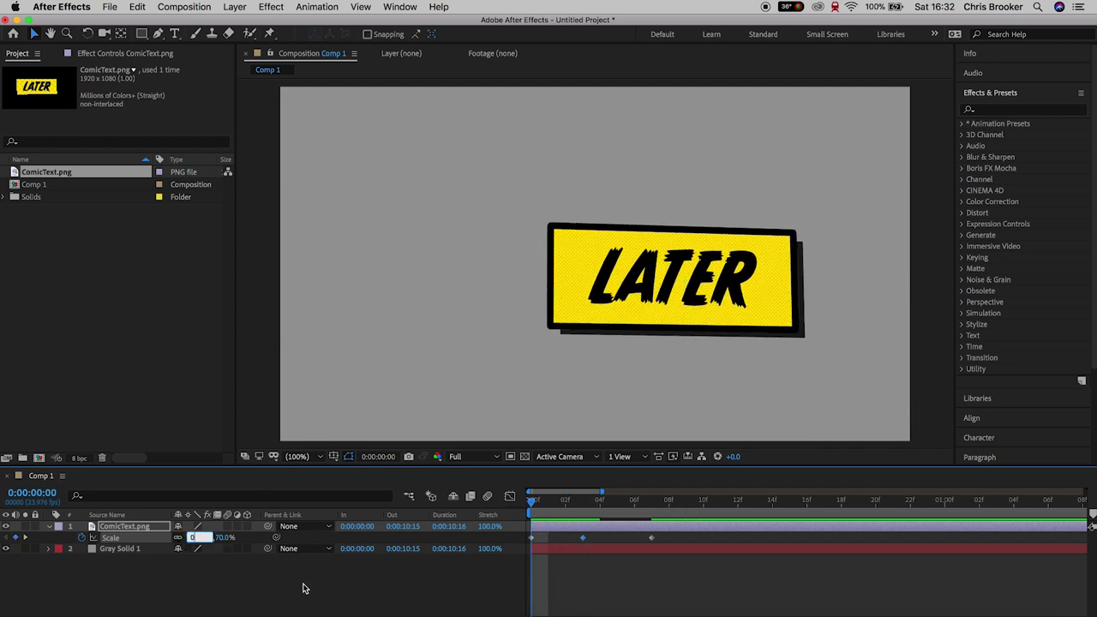
{"action": "key", "text": "Return"}
{"action": "key", "text": "space"}
{"action": "key", "text": "space"}
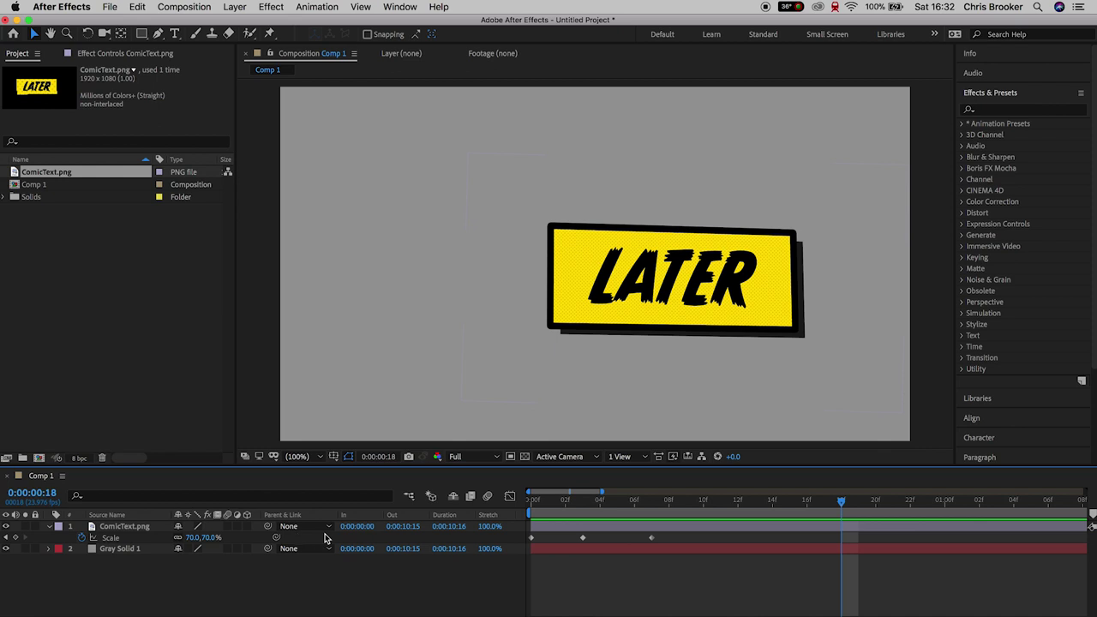
- Enable motion blur on ComicText.png and move the current time back to frame 5
{"action": "left_click", "coordinate": [228, 526]}
{"action": "left_click", "coordinate": [610, 503]}
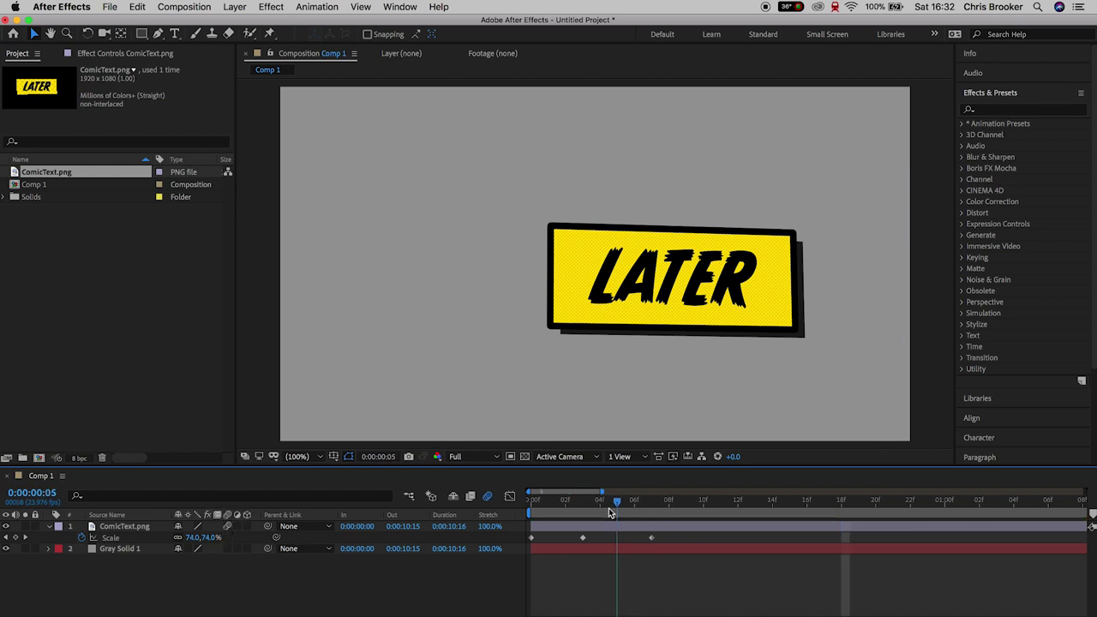